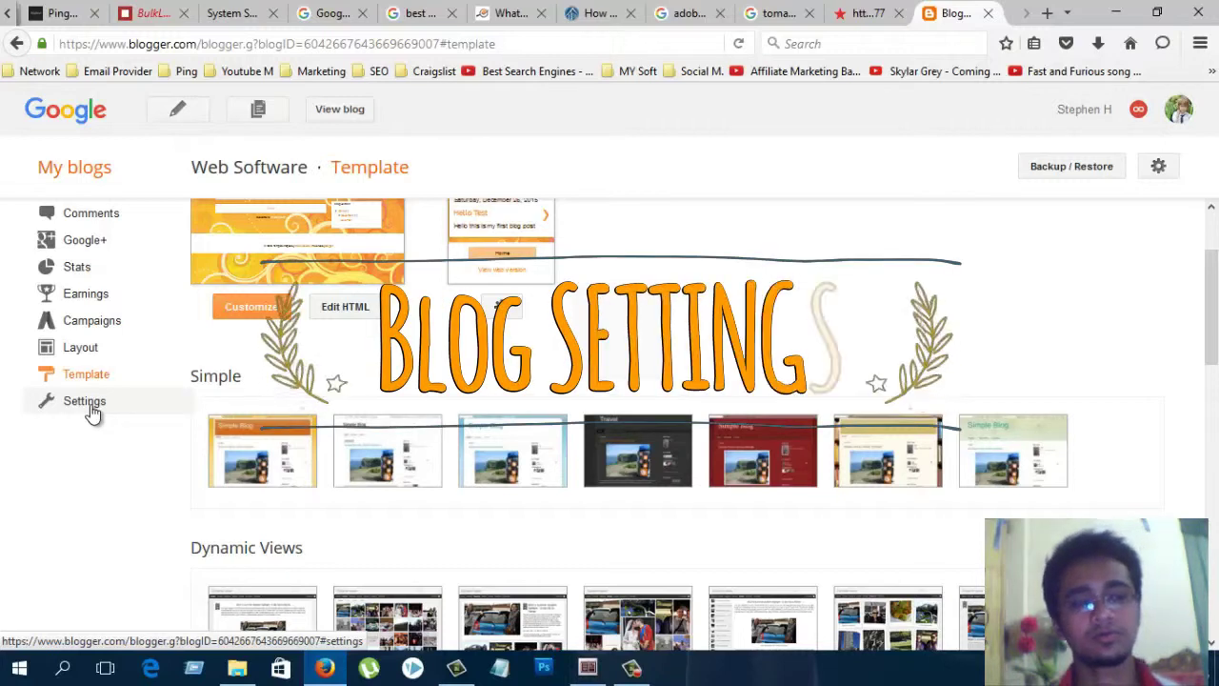
# Open the blog's basic settings and highlight the blog title.
pyautogui.click(85, 401)
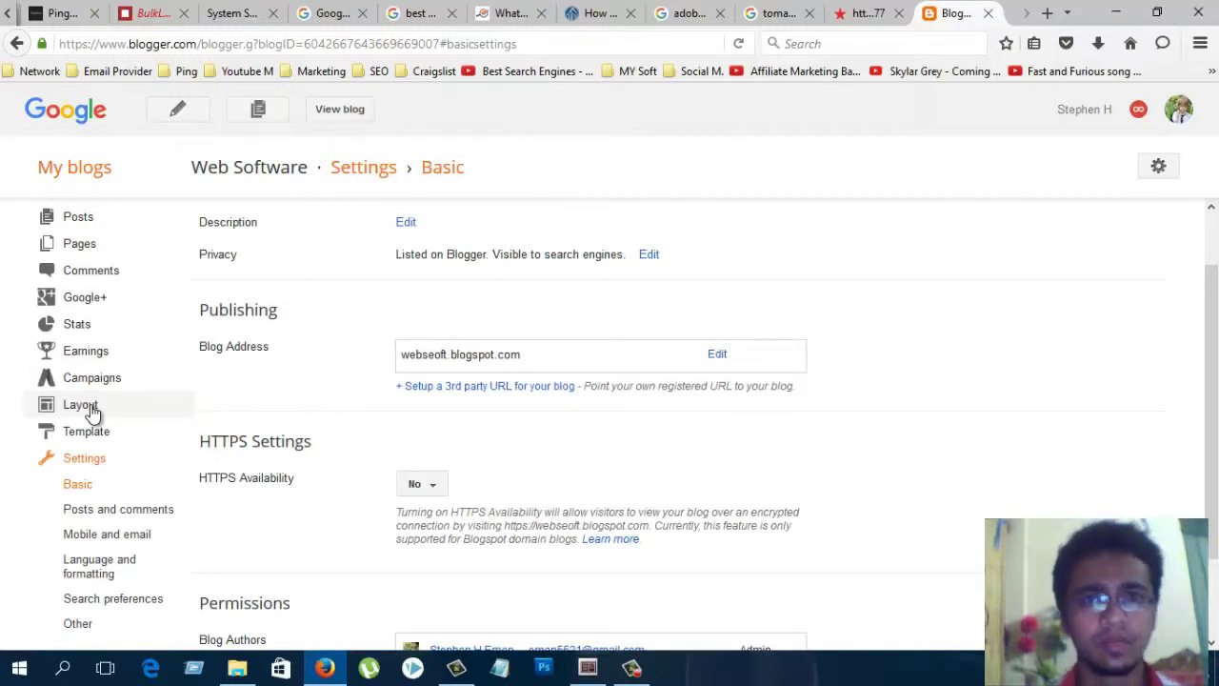
pyautogui.scroll(2, 743, 454)
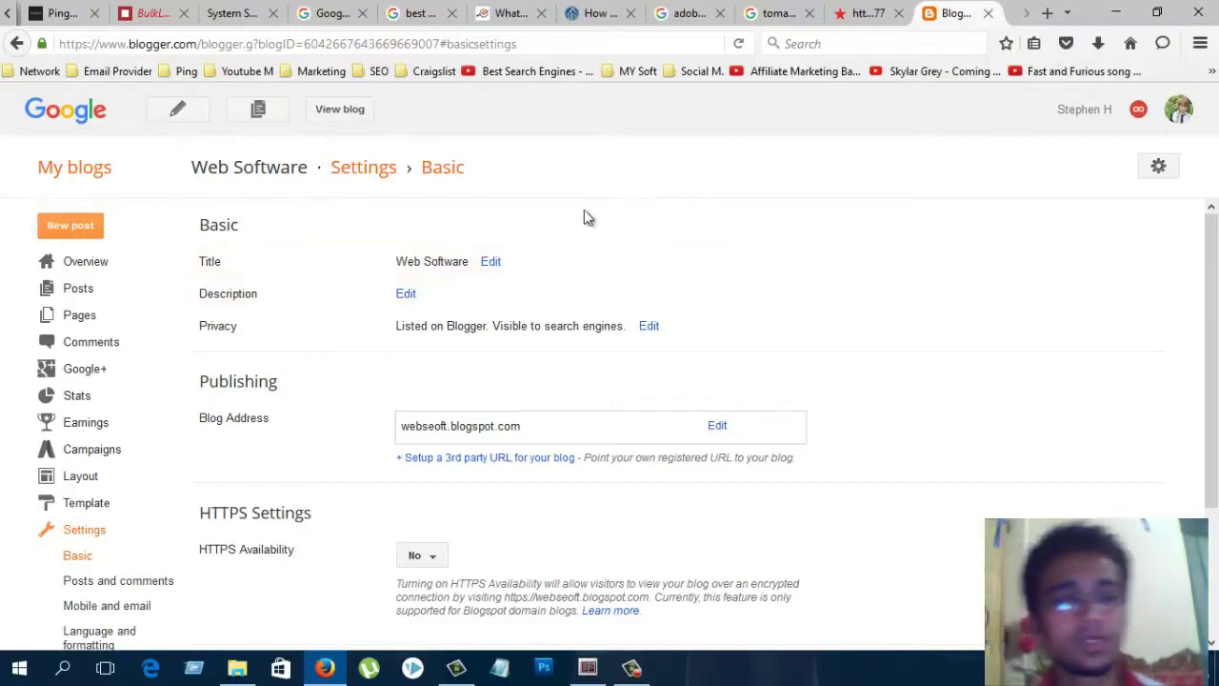
pyautogui.doubleClick(219, 226)
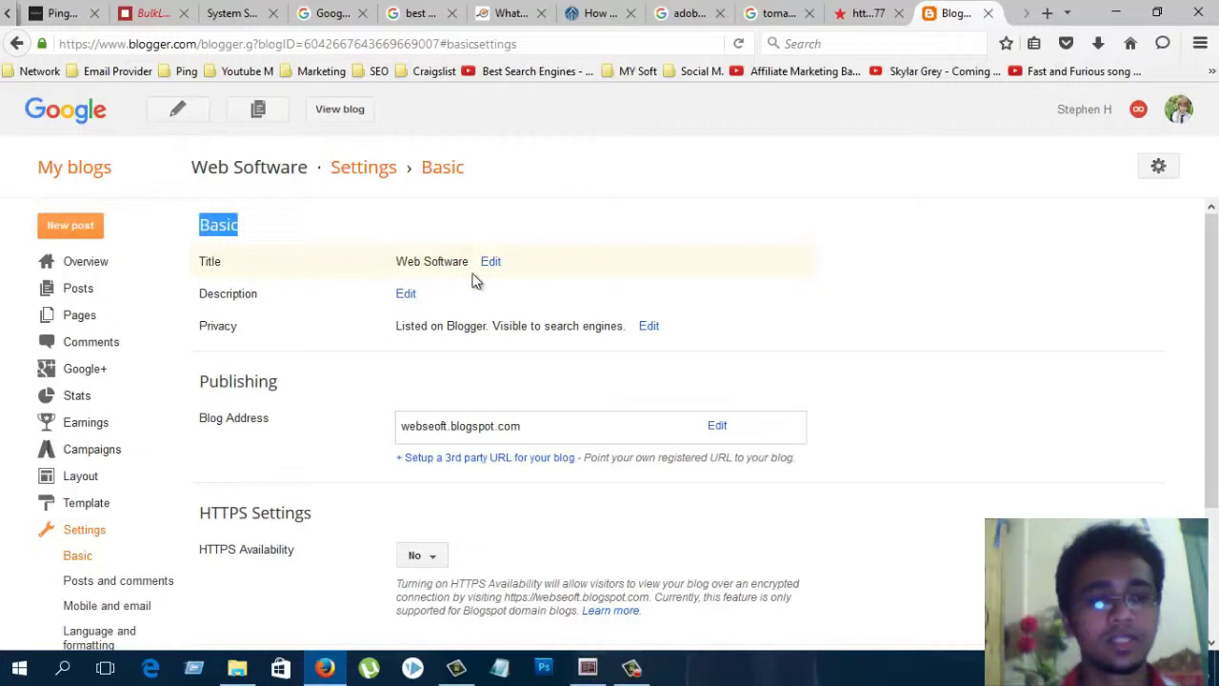
pyautogui.click(398, 266)
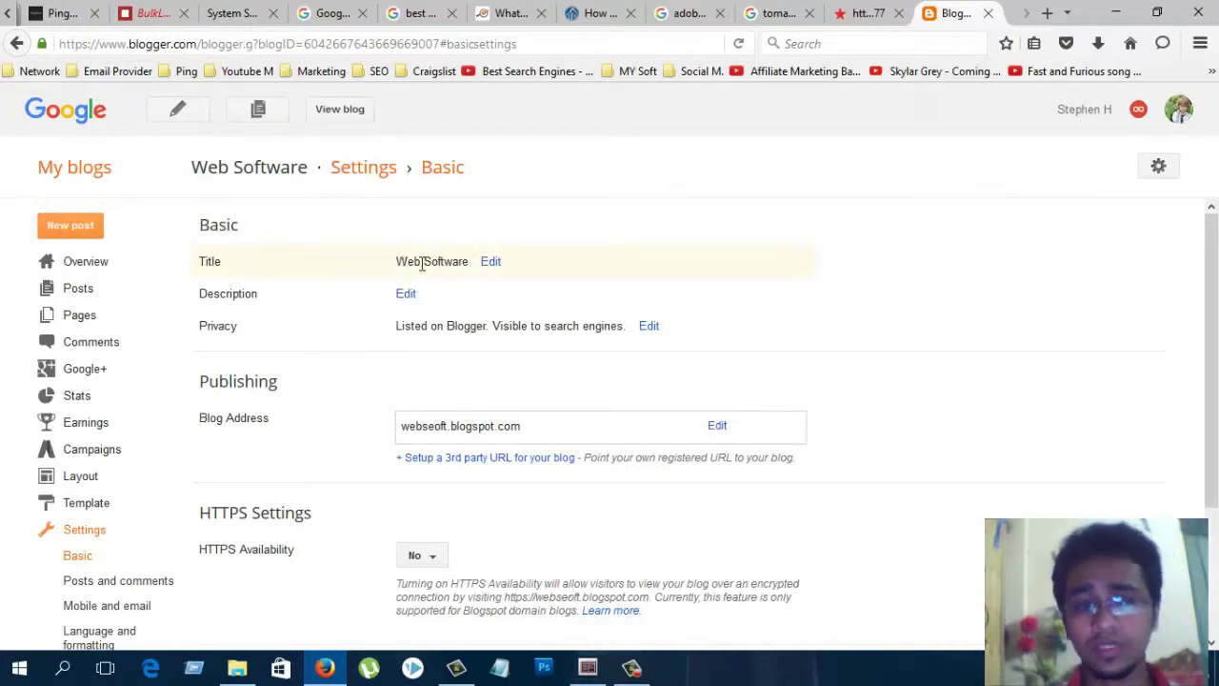
pyautogui.moveTo(428, 266); pyautogui.dragTo(465, 265)
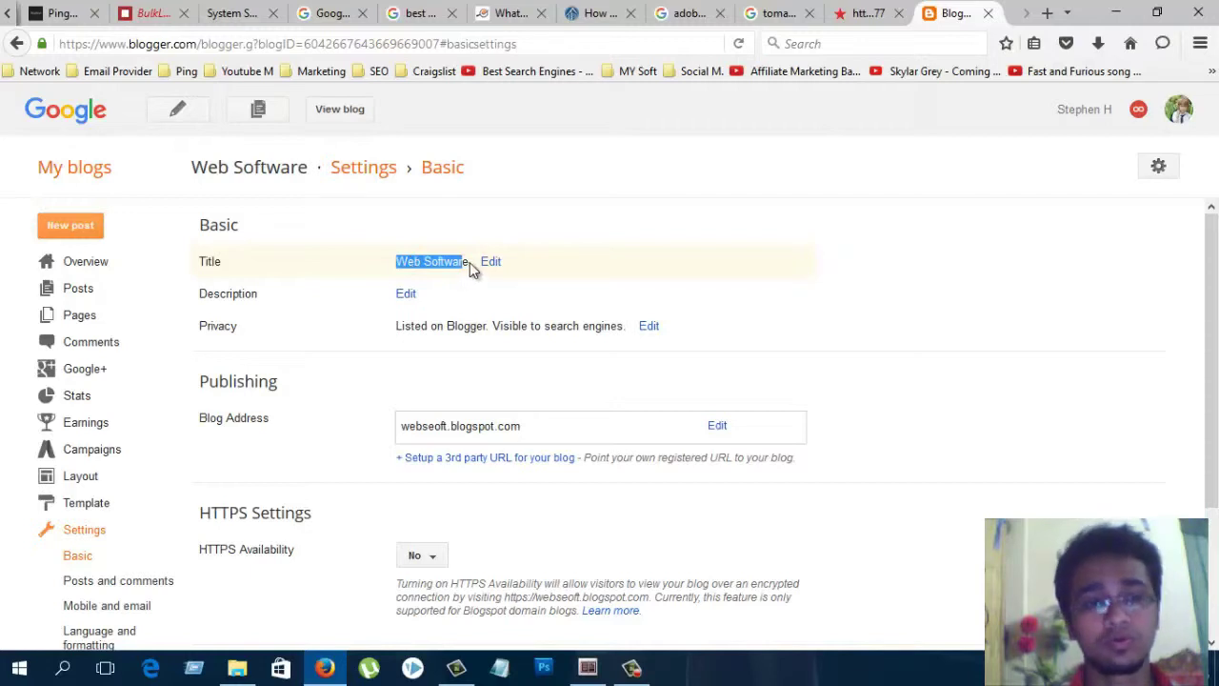
pyautogui.click(470, 262)
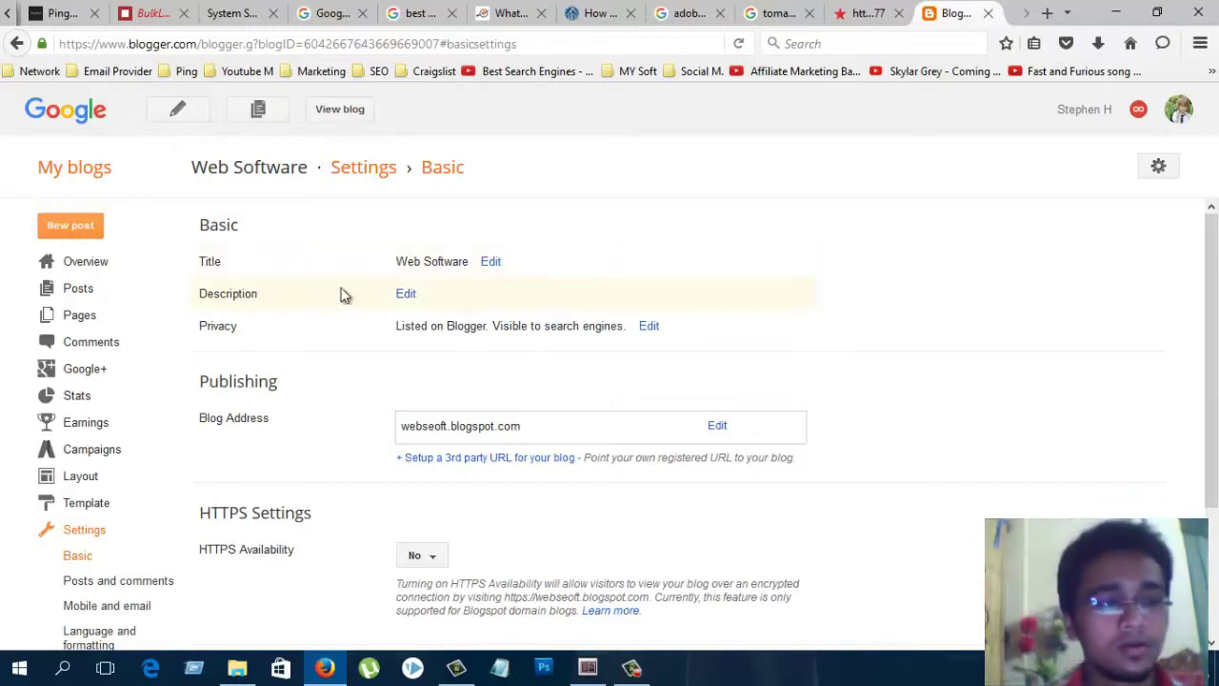
# Open the blog description for editing and search the web for "software" in a new browser tab.
pyautogui.click(407, 295)
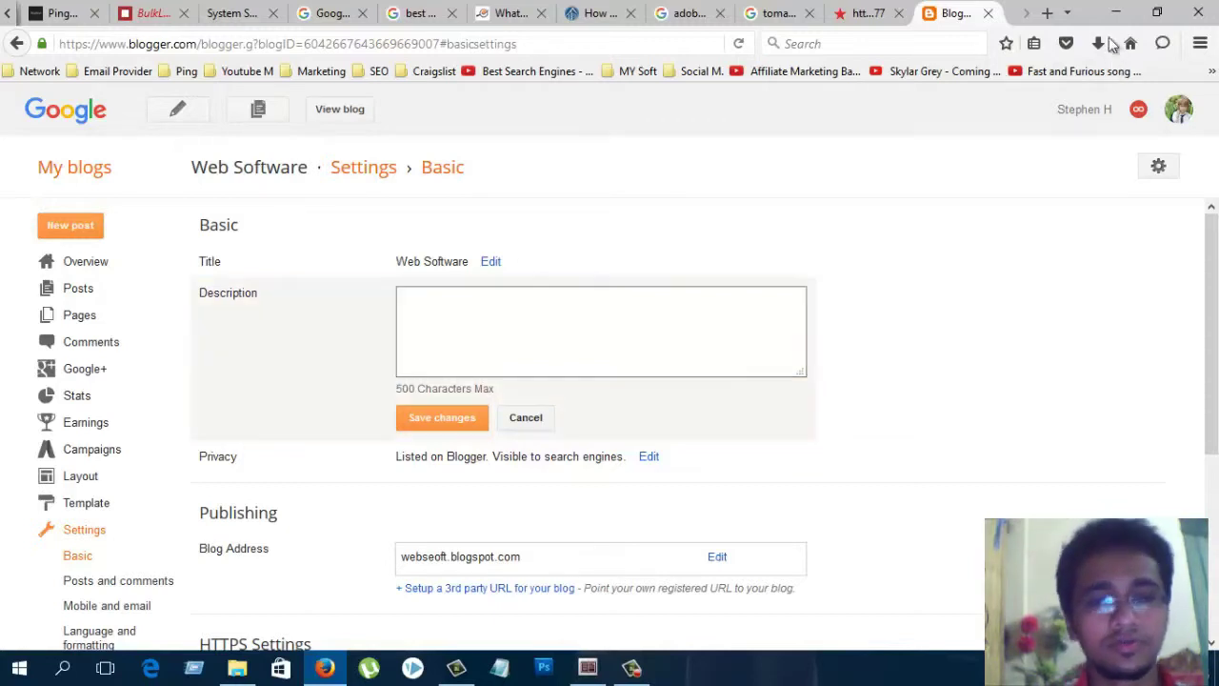
pyautogui.click(1046, 13)
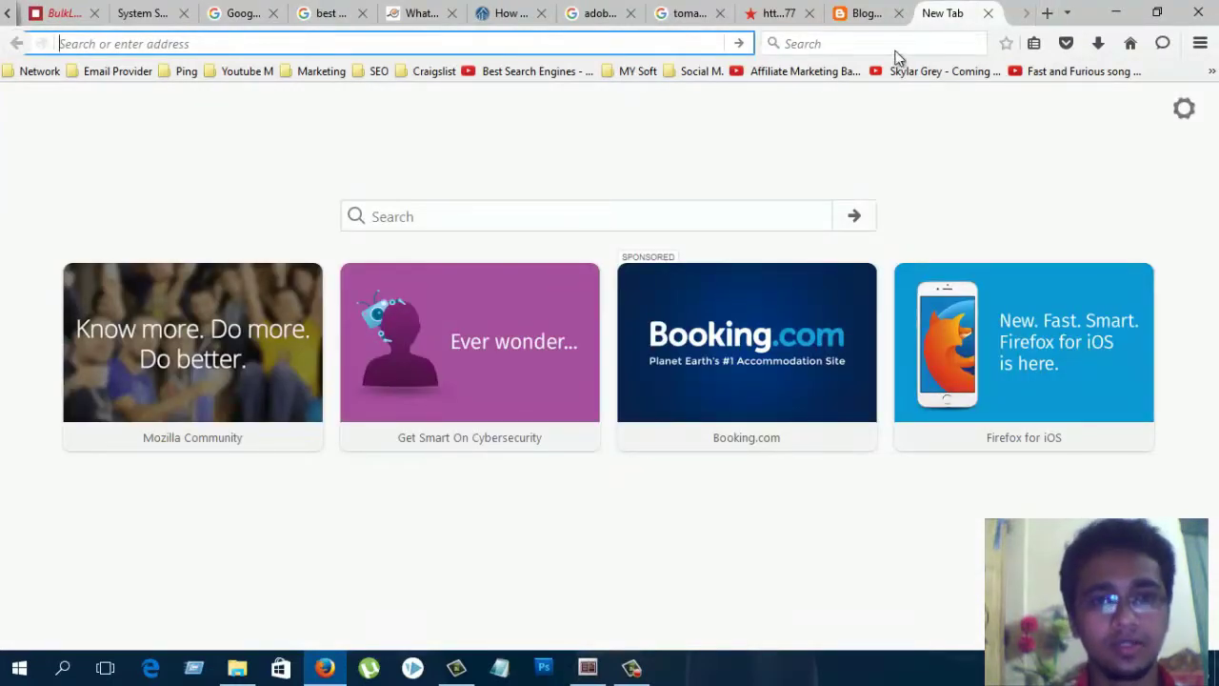
pyautogui.click(899, 43)
pyautogui.write('softwar')
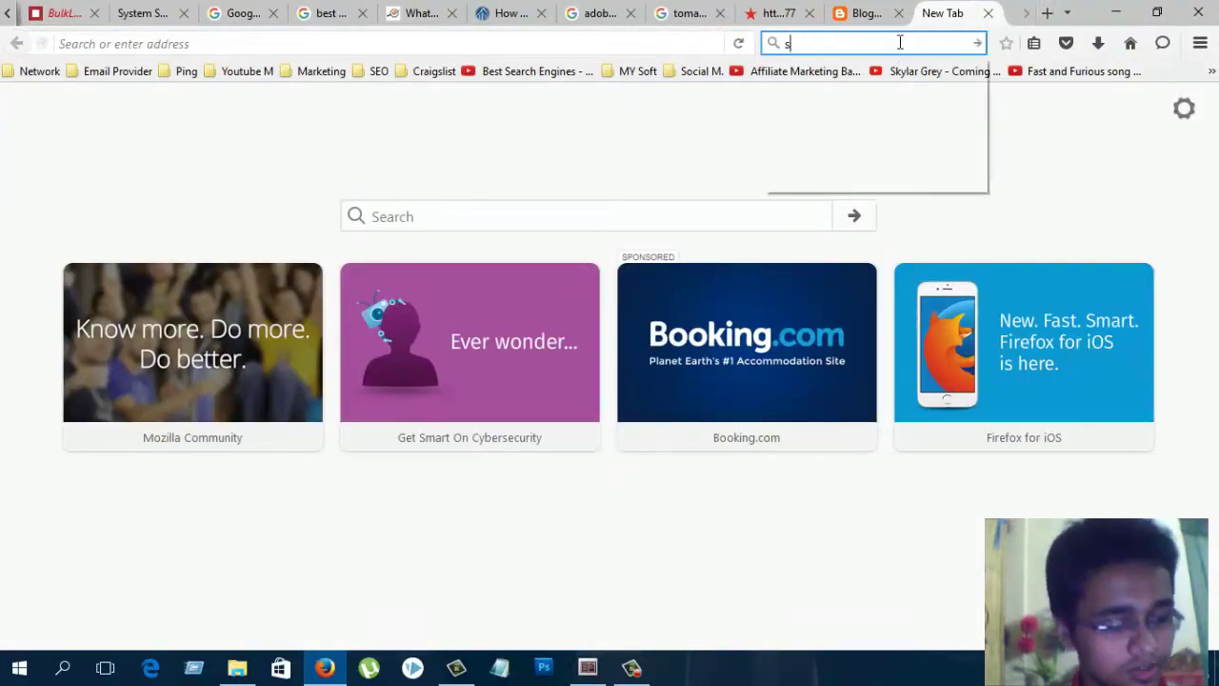
pyautogui.write('e')
pyautogui.press('Return')
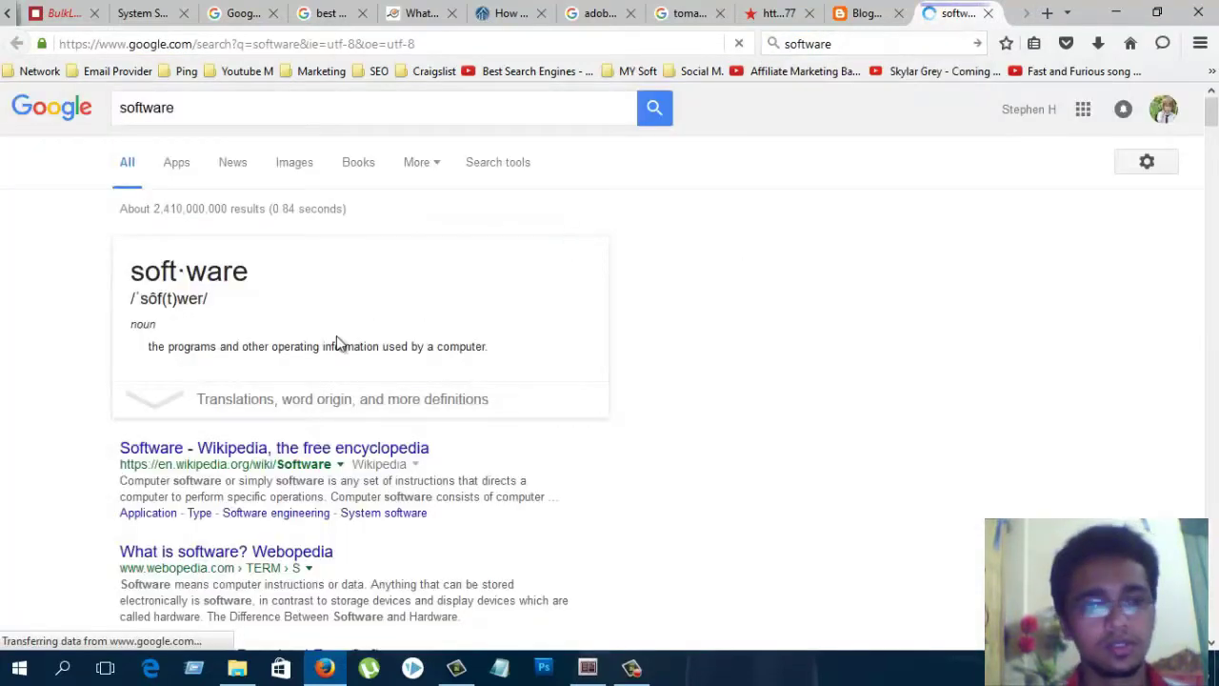
# Highlight the description text under the Webopedia search result as an example of a site description.
pyautogui.scroll(-3, 380, 356)
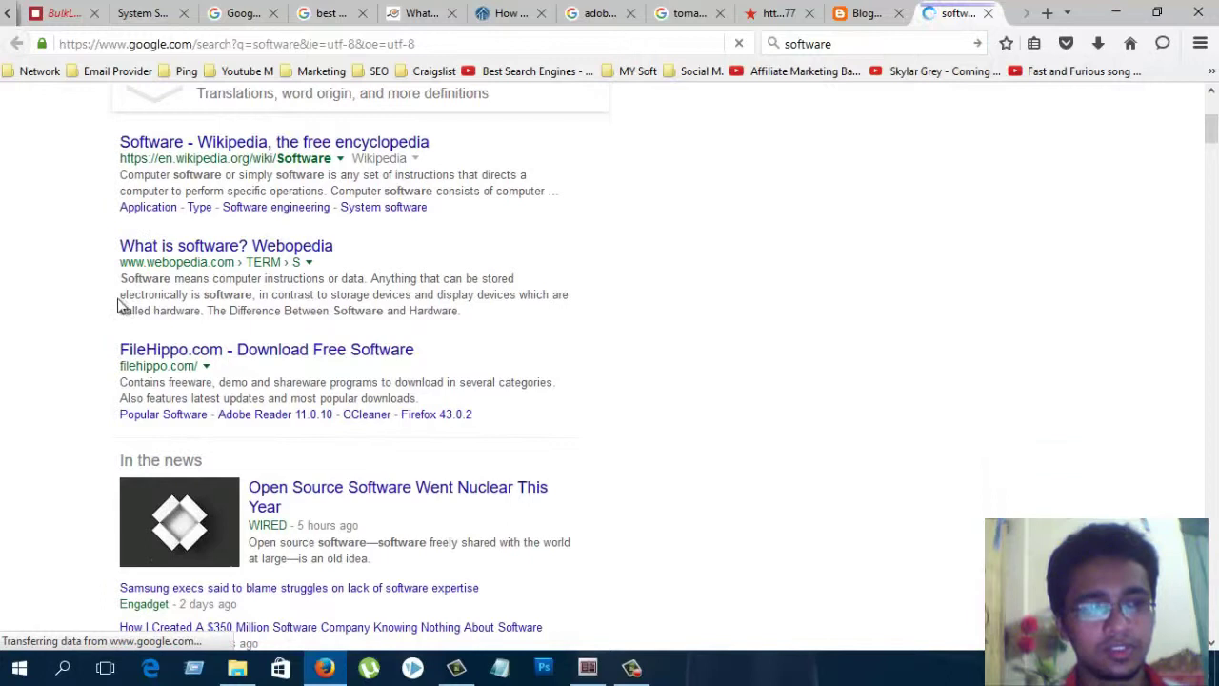
pyautogui.moveTo(121, 276); pyautogui.dragTo(502, 321)
pyautogui.click(387, 315)
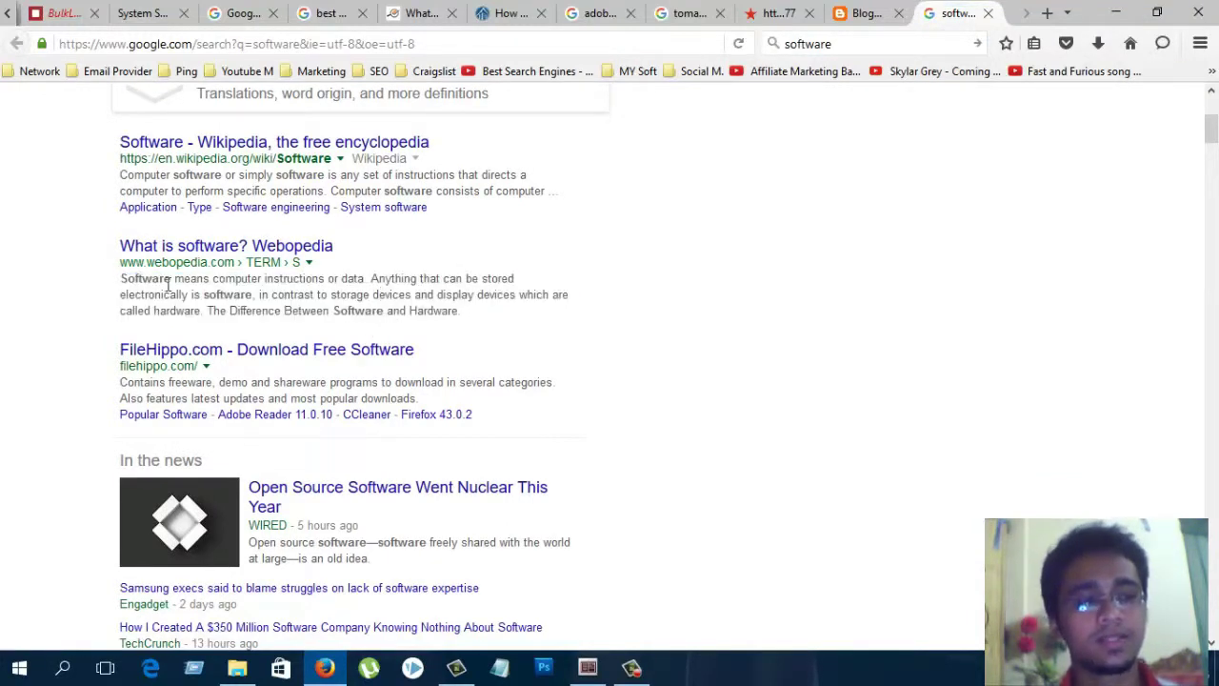
pyautogui.moveTo(121, 282); pyautogui.dragTo(490, 322)
pyautogui.click(322, 315)
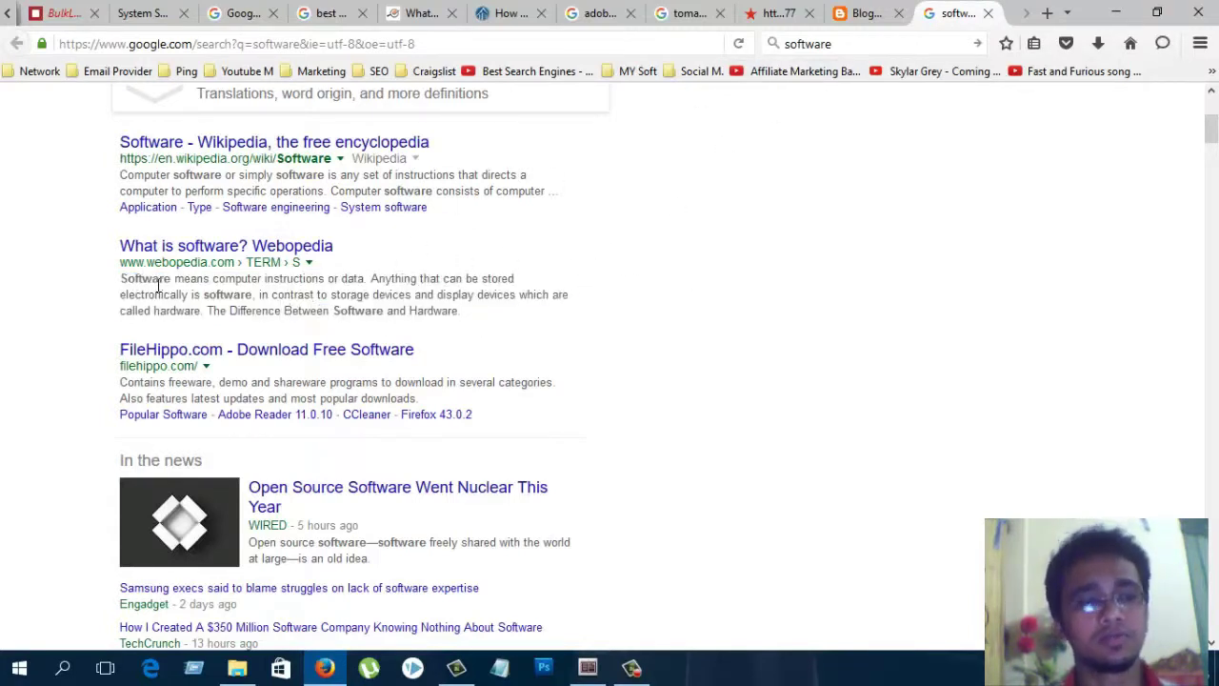
pyautogui.moveTo(122, 278); pyautogui.dragTo(466, 318)
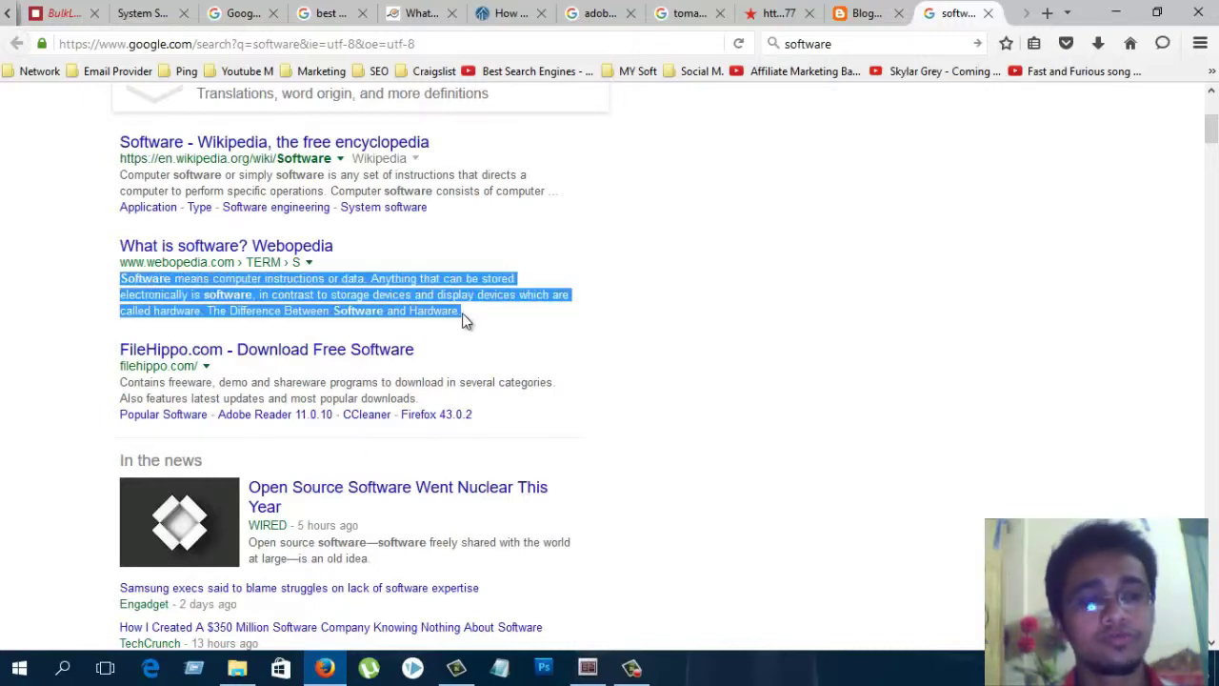
# Return to the blog settings, highlight the blog title above the empty description, and cancel the description edit.
pyautogui.click(862, 14)
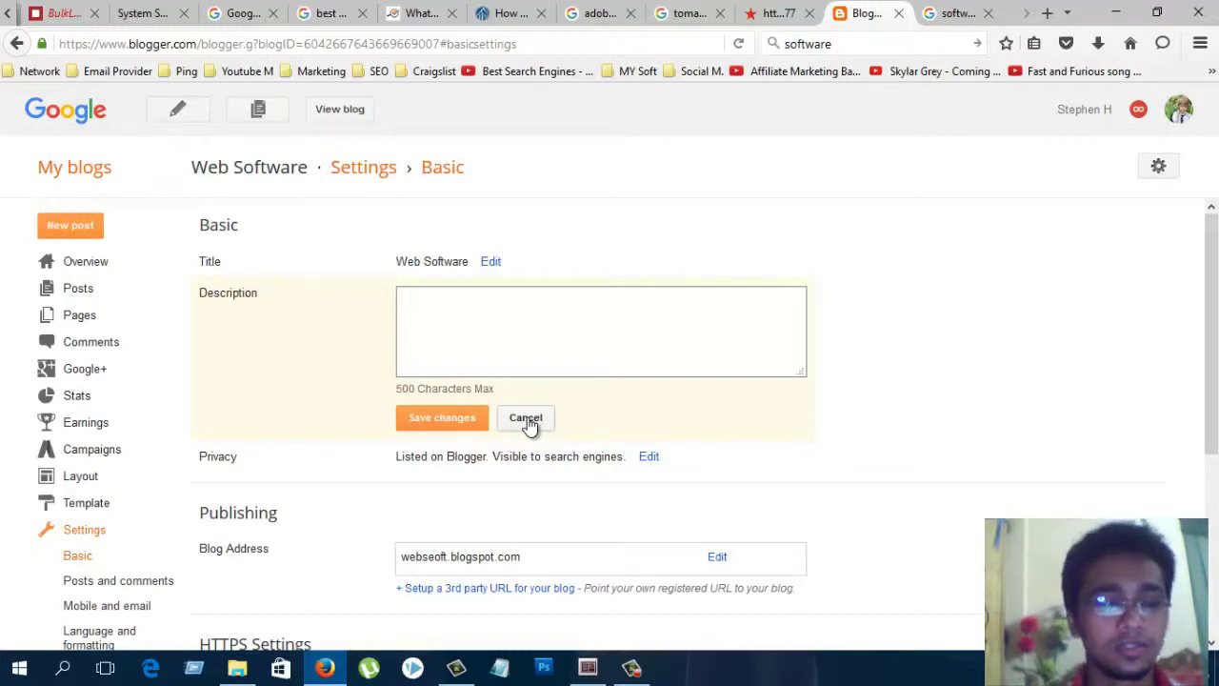
pyautogui.click(572, 337)
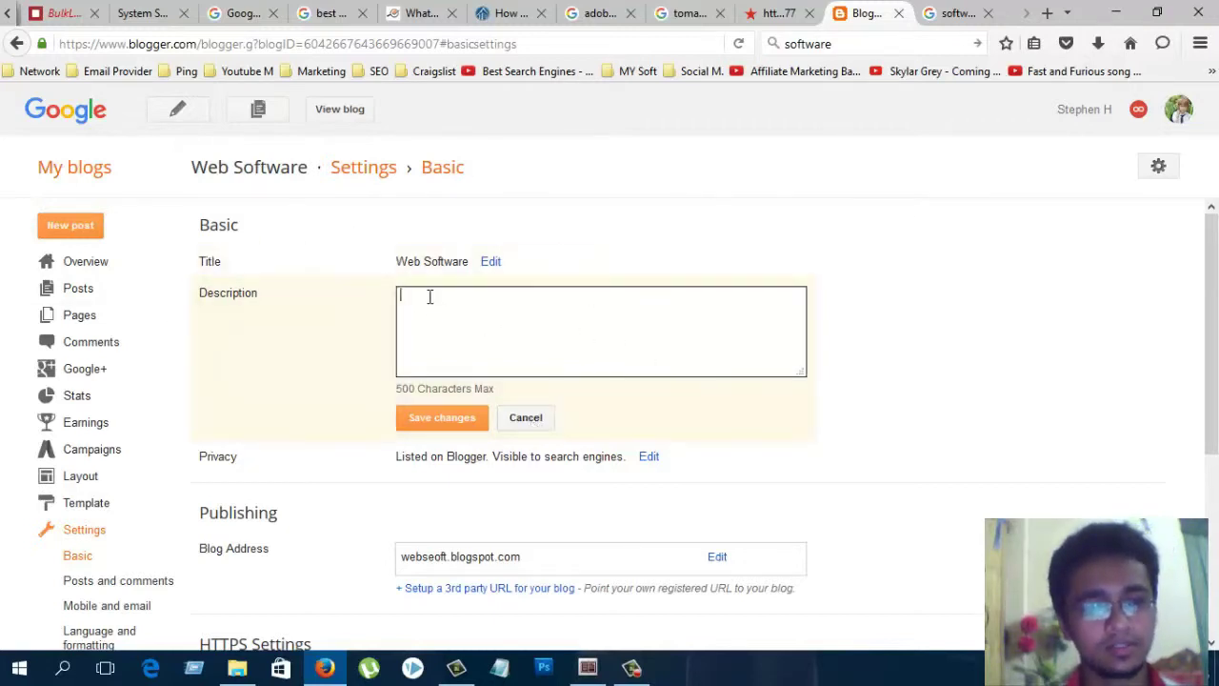
pyautogui.moveTo(396, 261); pyautogui.dragTo(471, 270)
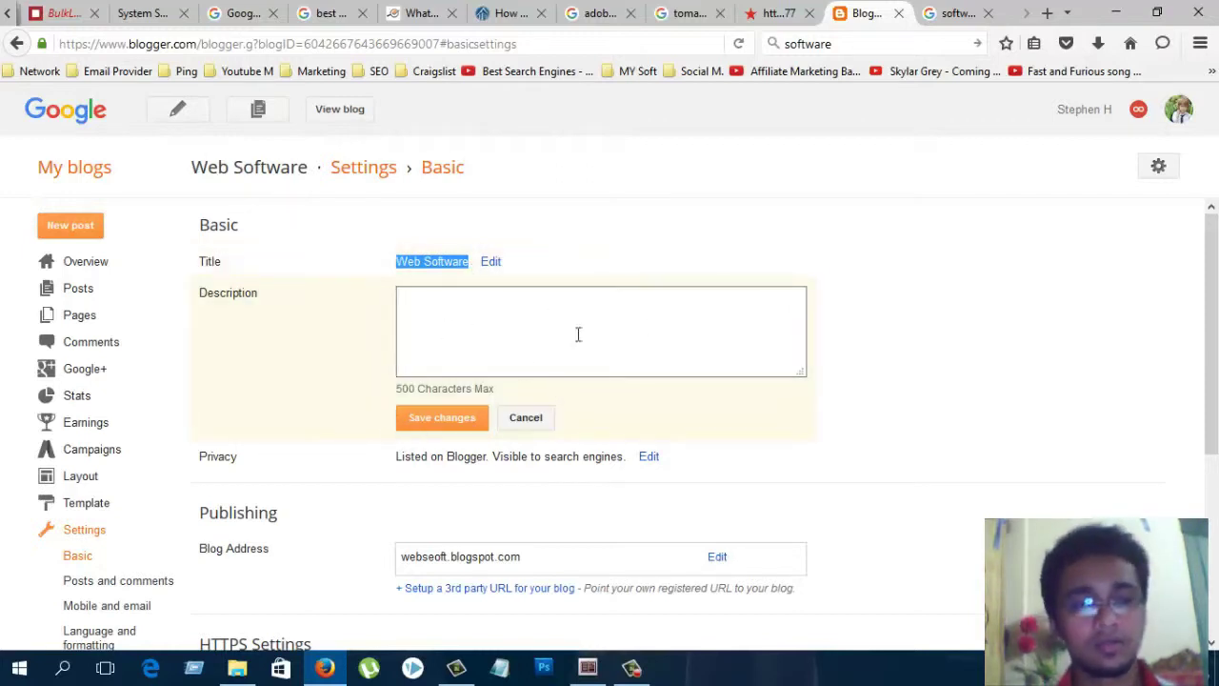
pyautogui.click(534, 420)
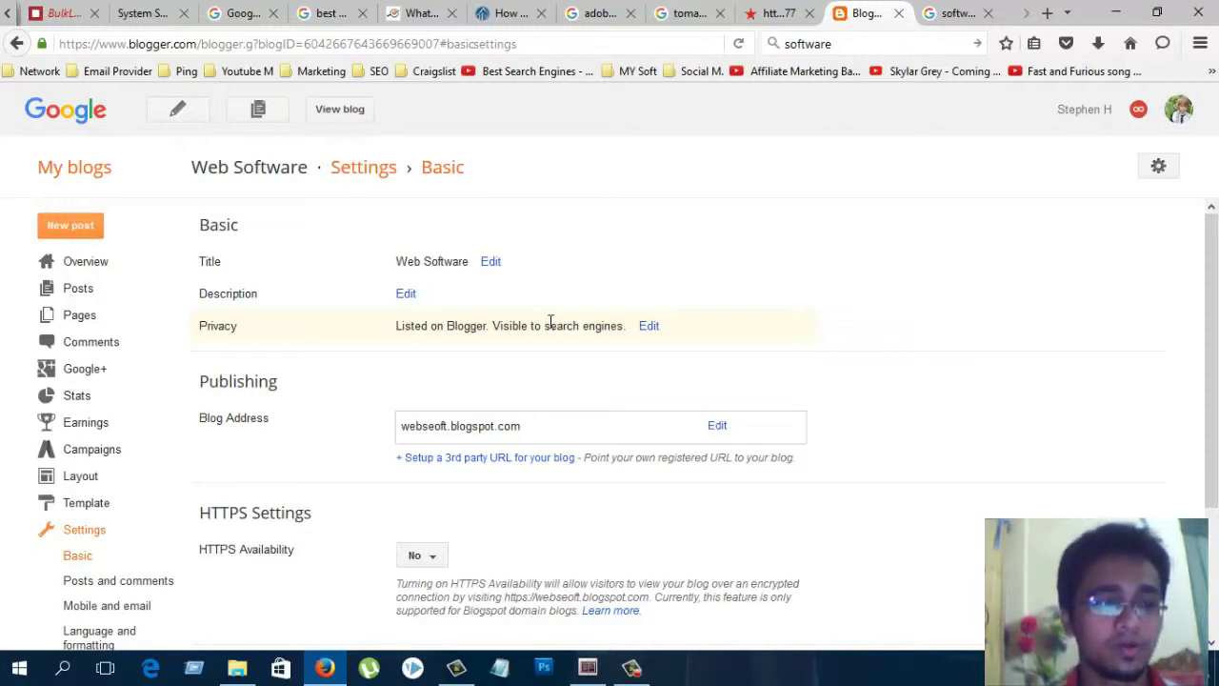
# Examine the blog's privacy options, try No and Yes for adding the blog to listings, and cancel the edit.
pyautogui.click(649, 326)
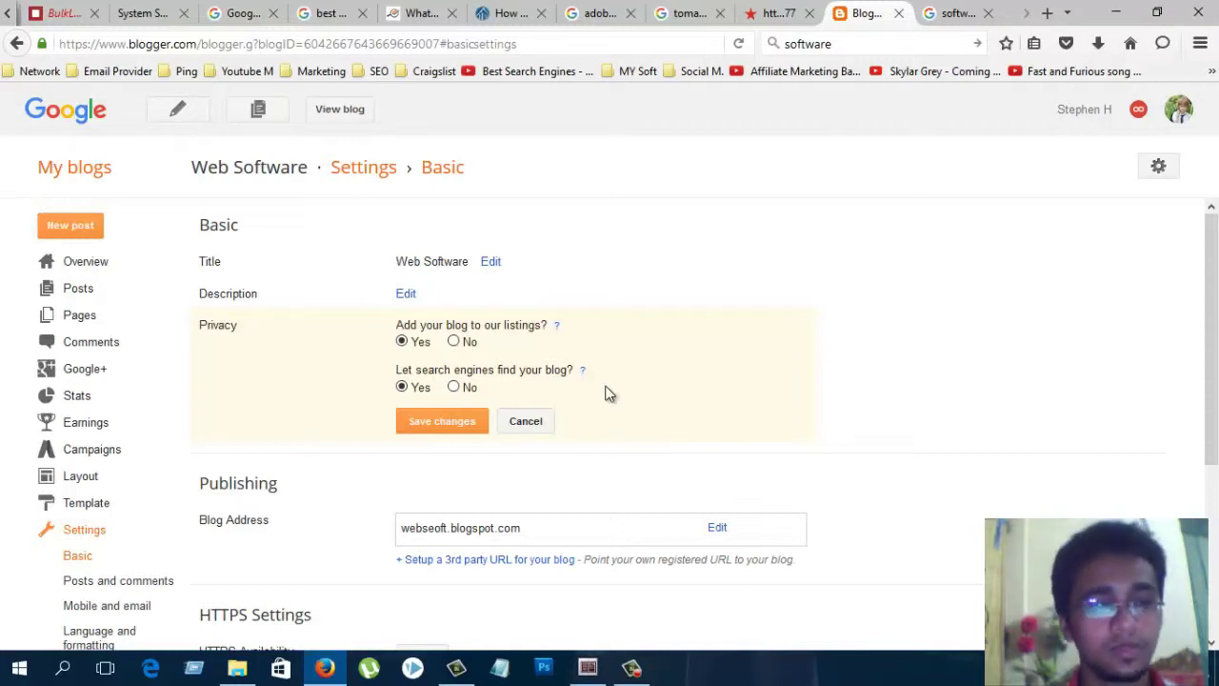
pyautogui.click(454, 342)
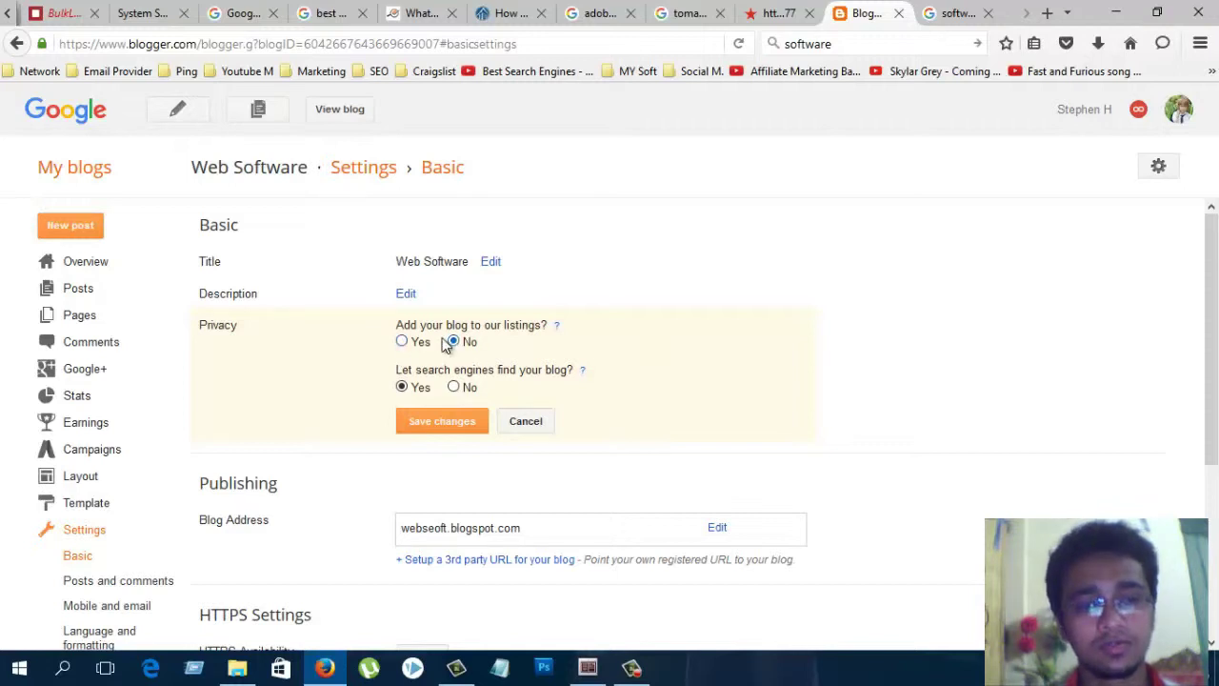
pyautogui.click(402, 342)
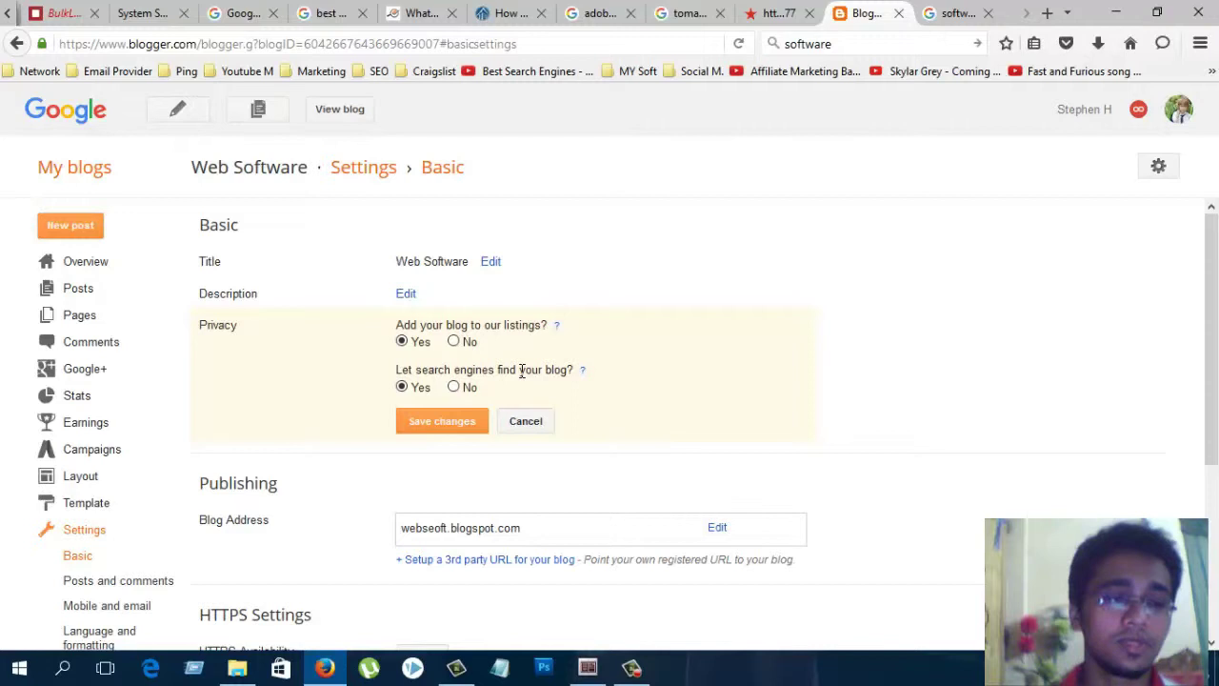
pyautogui.click(525, 421)
# Examine the publishing settings and highlight the blog address.
pyautogui.scroll(-3, 571, 426)
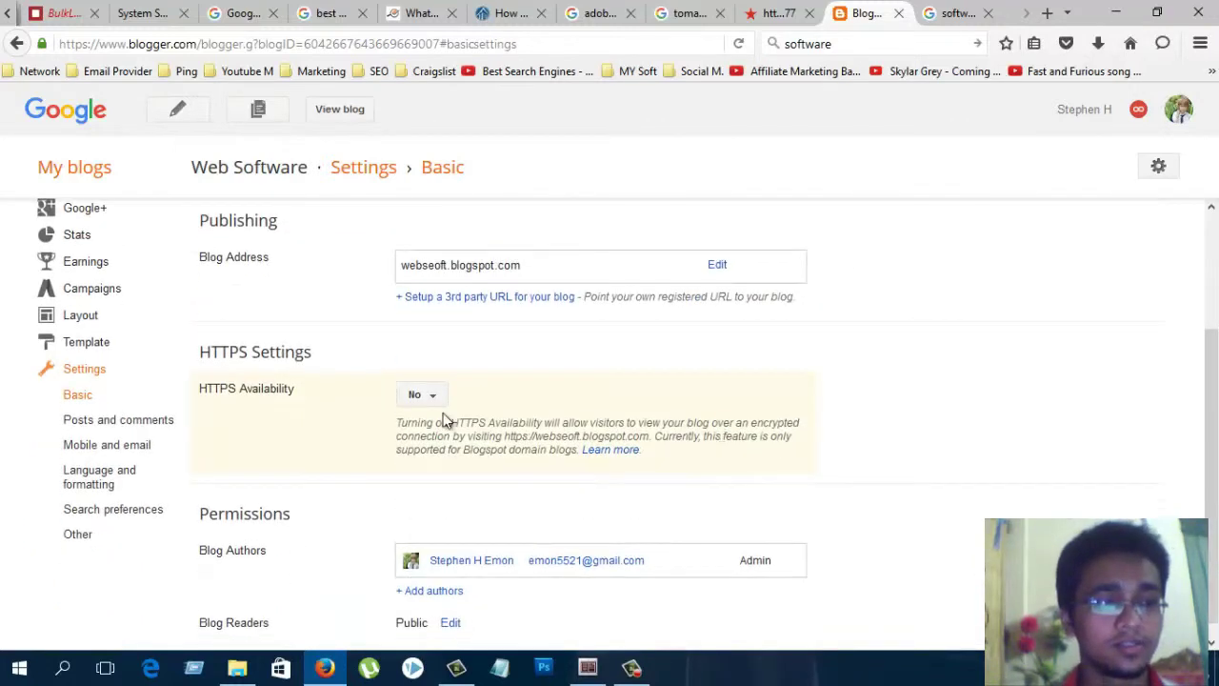
pyautogui.scroll(2, 534, 414)
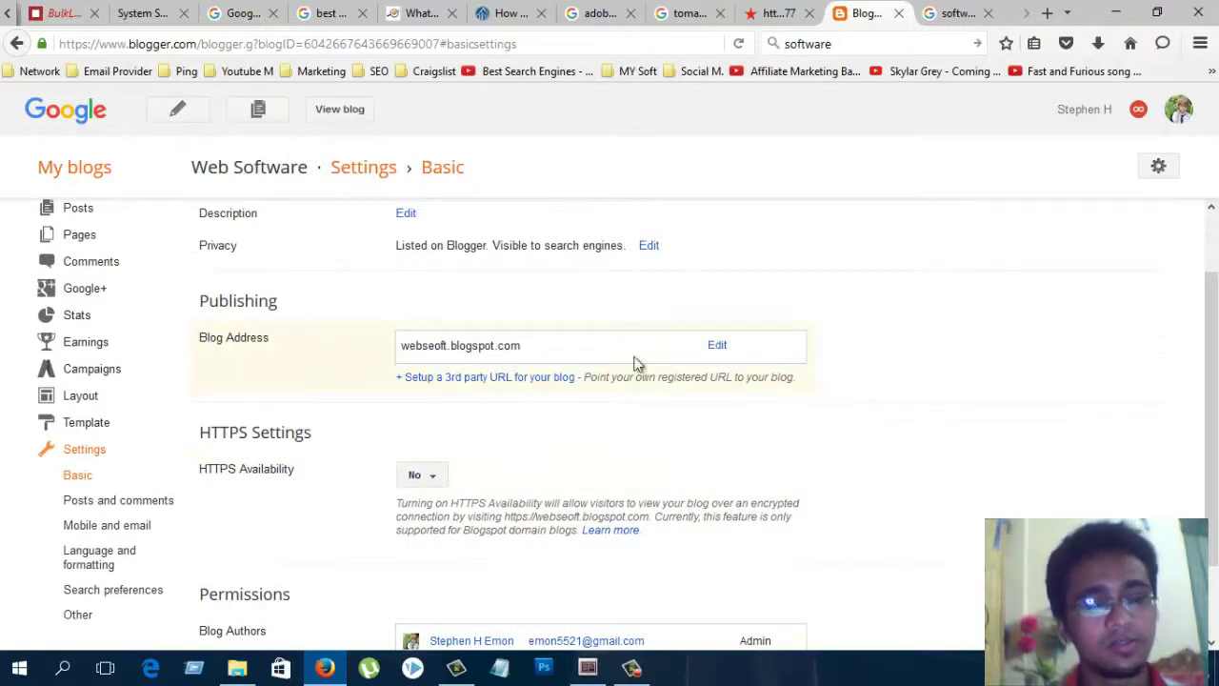
pyautogui.moveTo(530, 345); pyautogui.dragTo(396, 354)
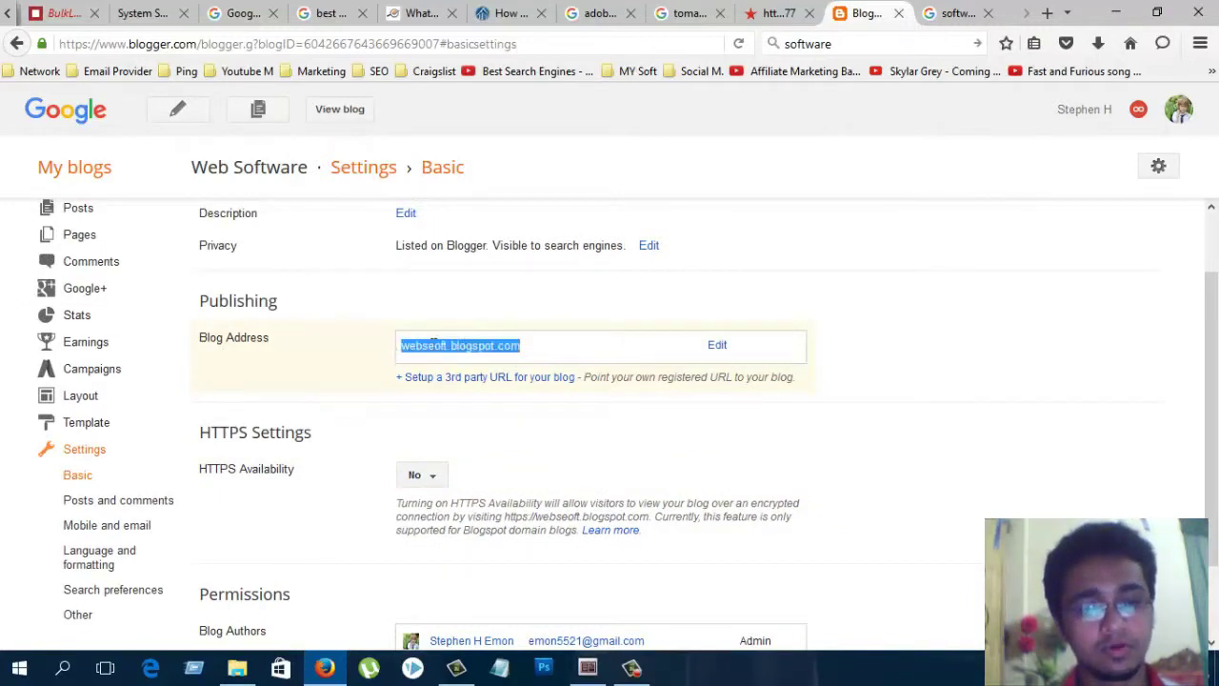
pyautogui.click(1039, 403)
# Examine the HTTPS availability choices and close them without choosing one.
pyautogui.scroll(-1, 544, 466)
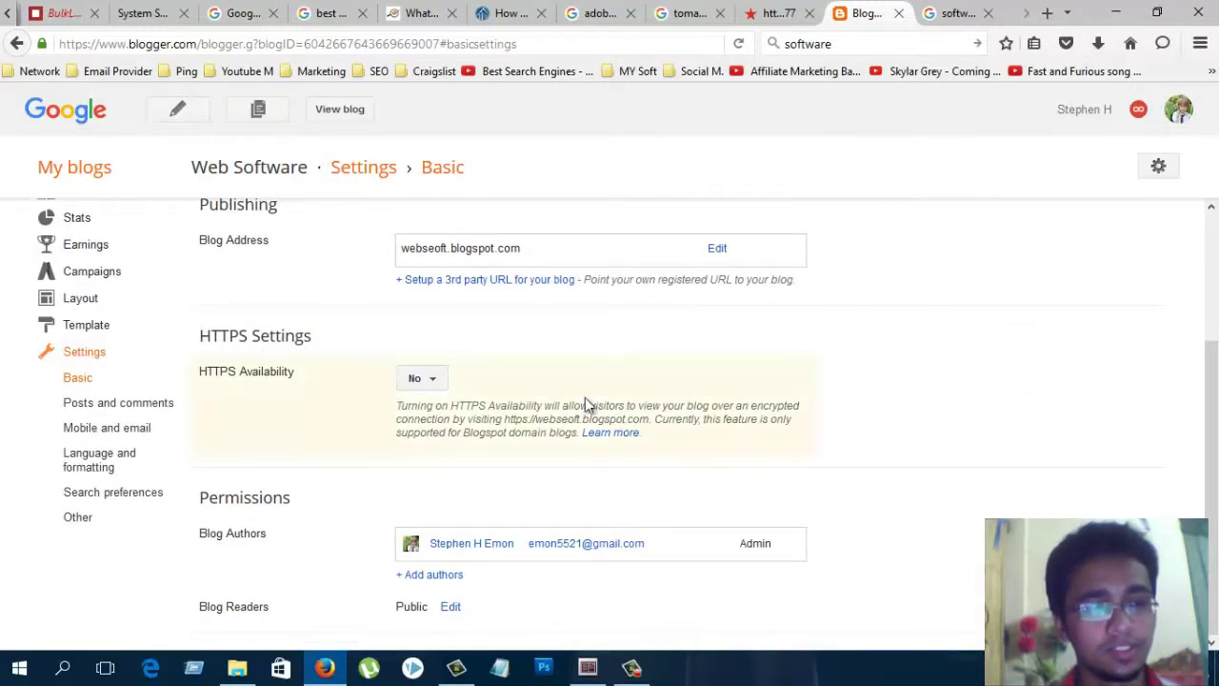
pyautogui.click(436, 385)
pyautogui.click(1038, 404)
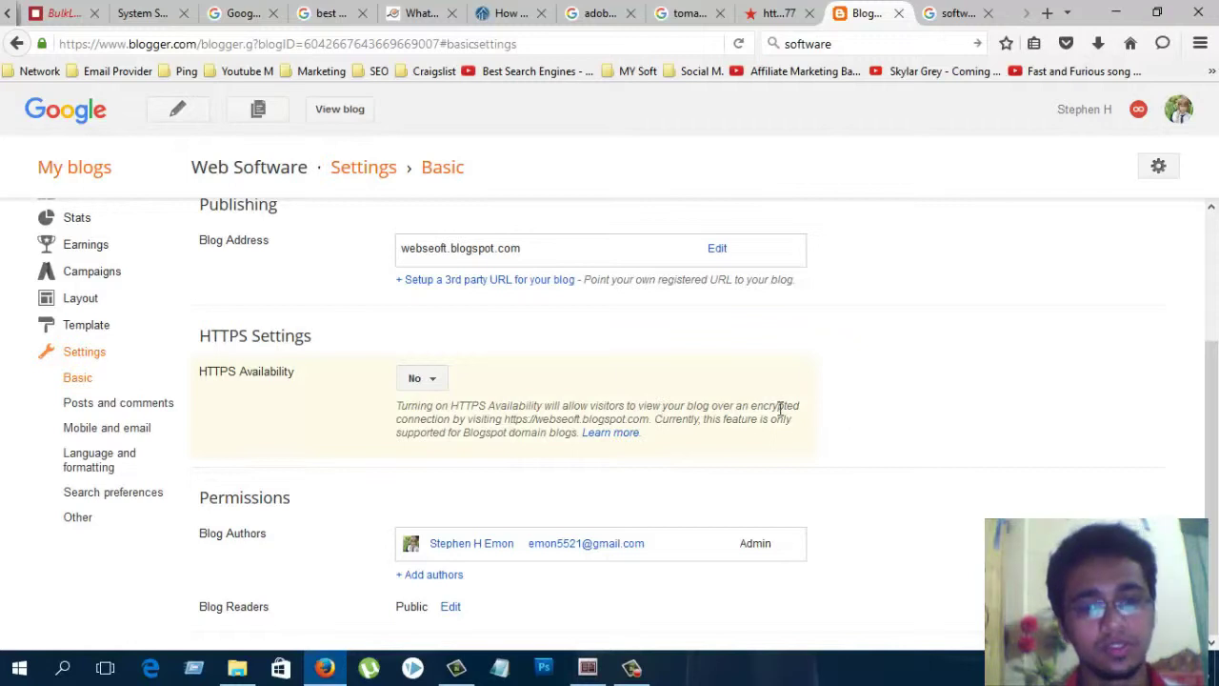
pyautogui.click(430, 382)
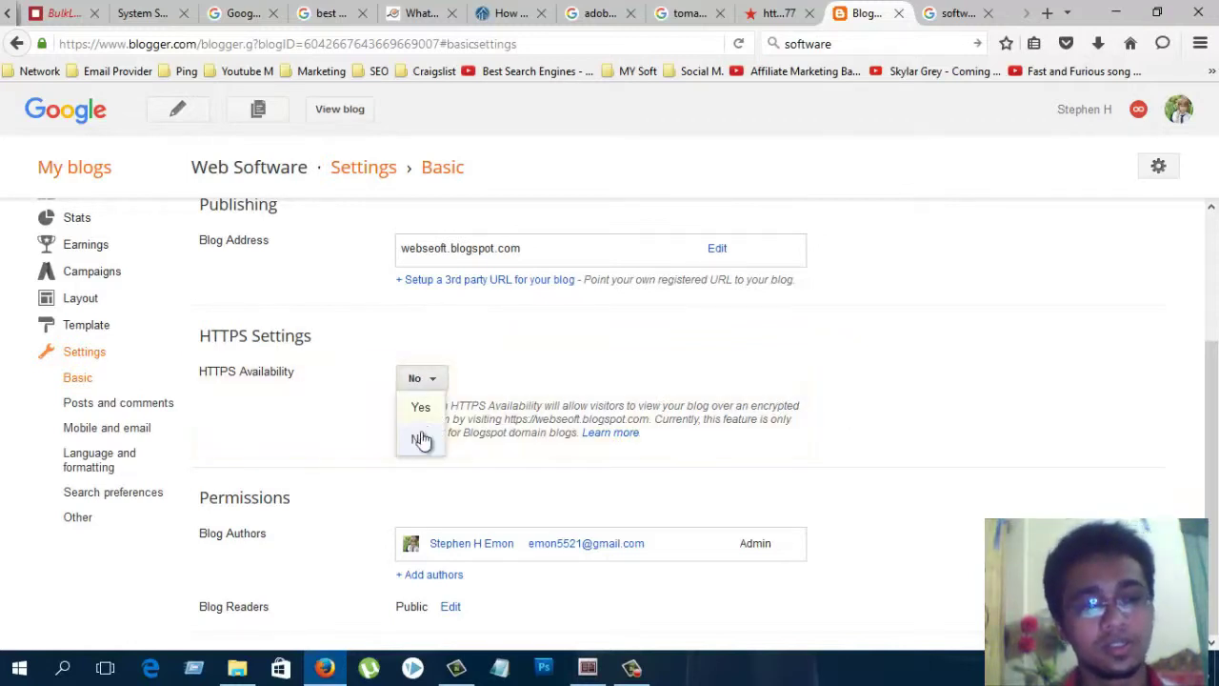
pyautogui.click(1130, 414)
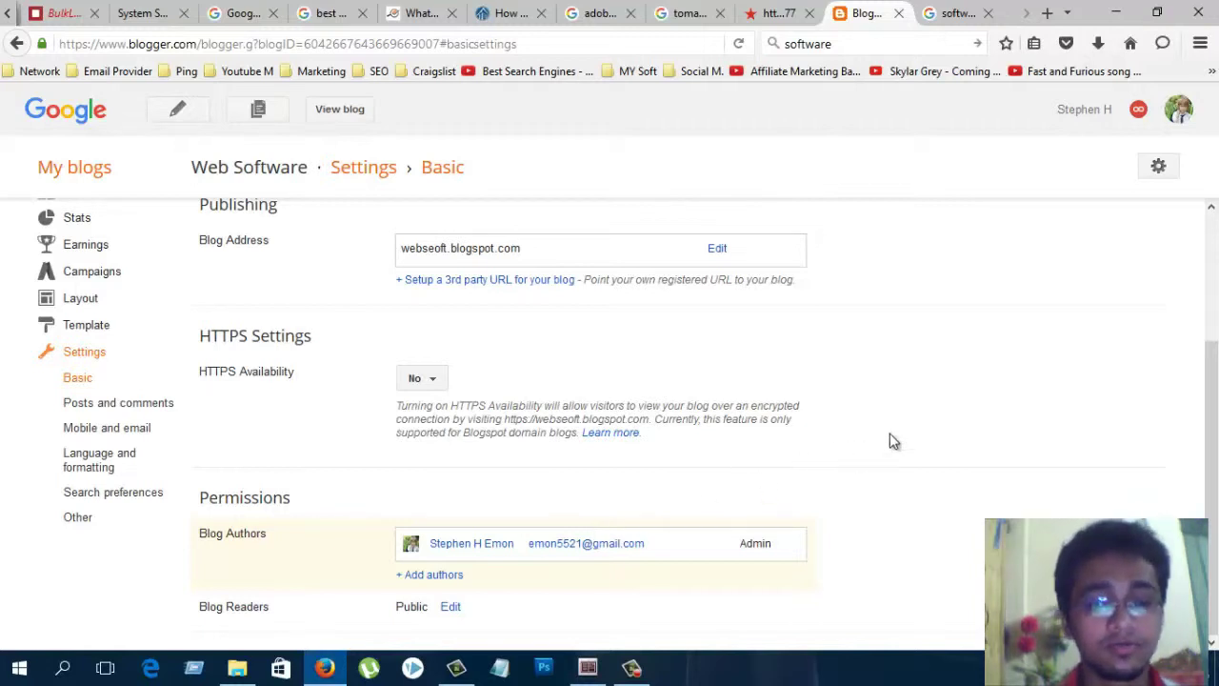
# Open the posts and comments settings and examine the main-page post limit and the Lightbox image choices.
pyautogui.click(95, 404)
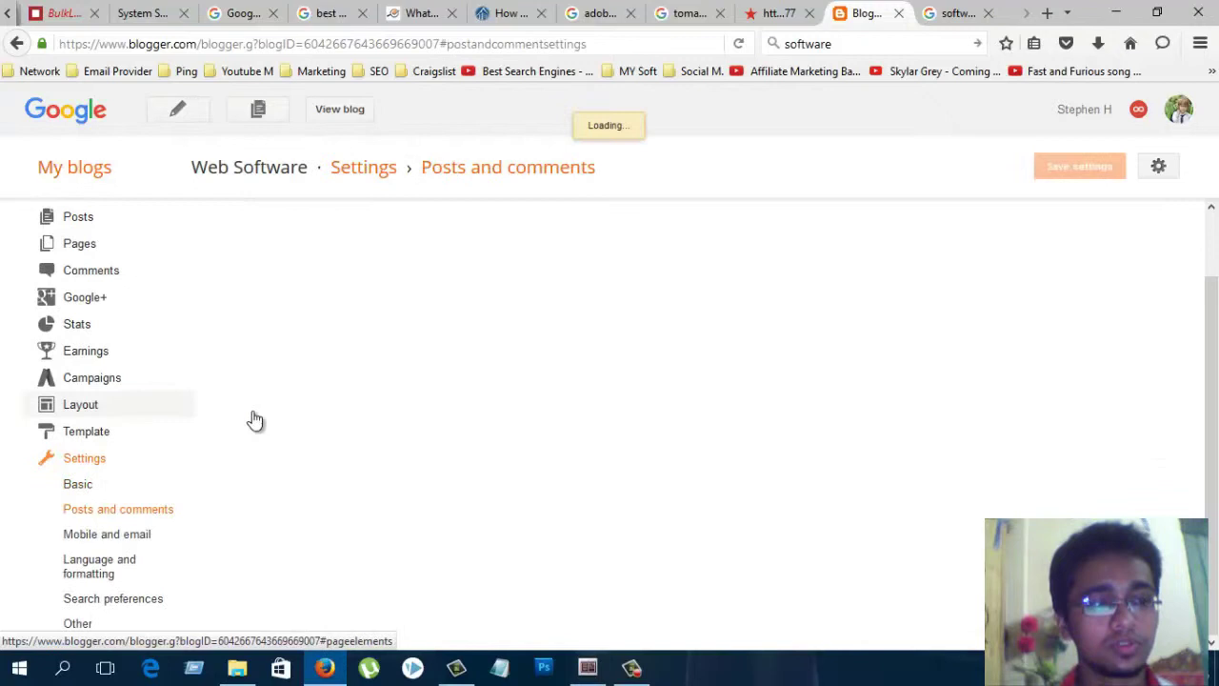
pyautogui.scroll(2, 571, 445)
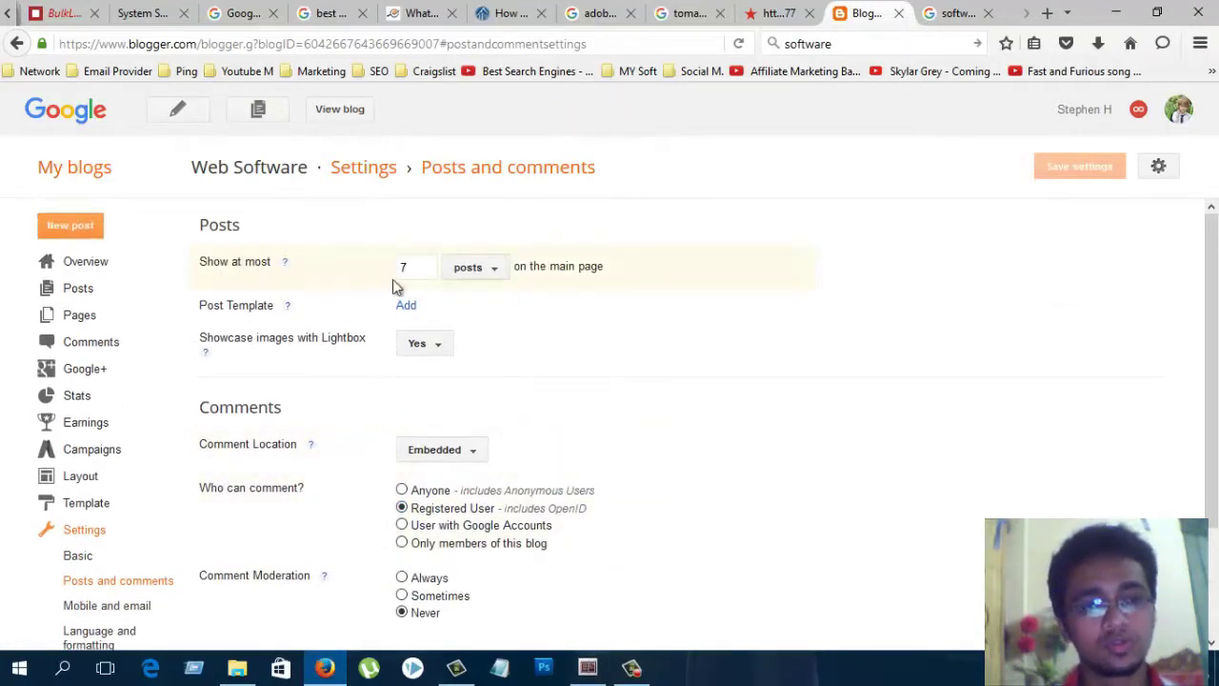
pyautogui.click(427, 273)
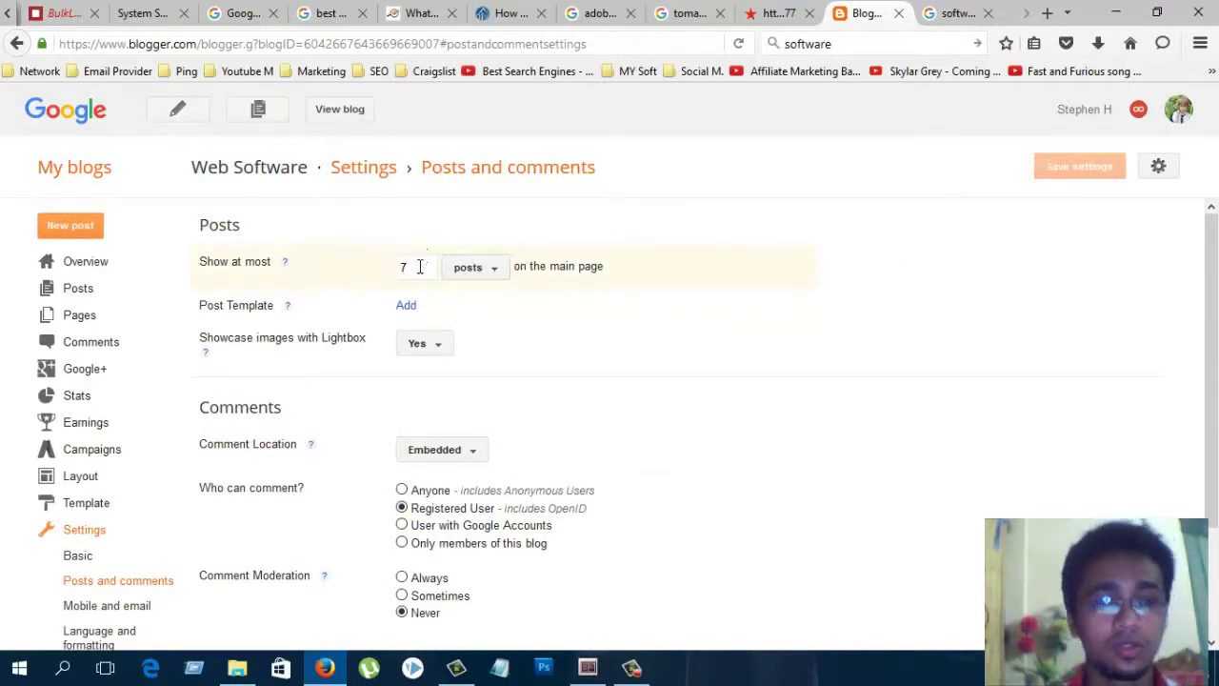
pyautogui.doubleClick(419, 266)
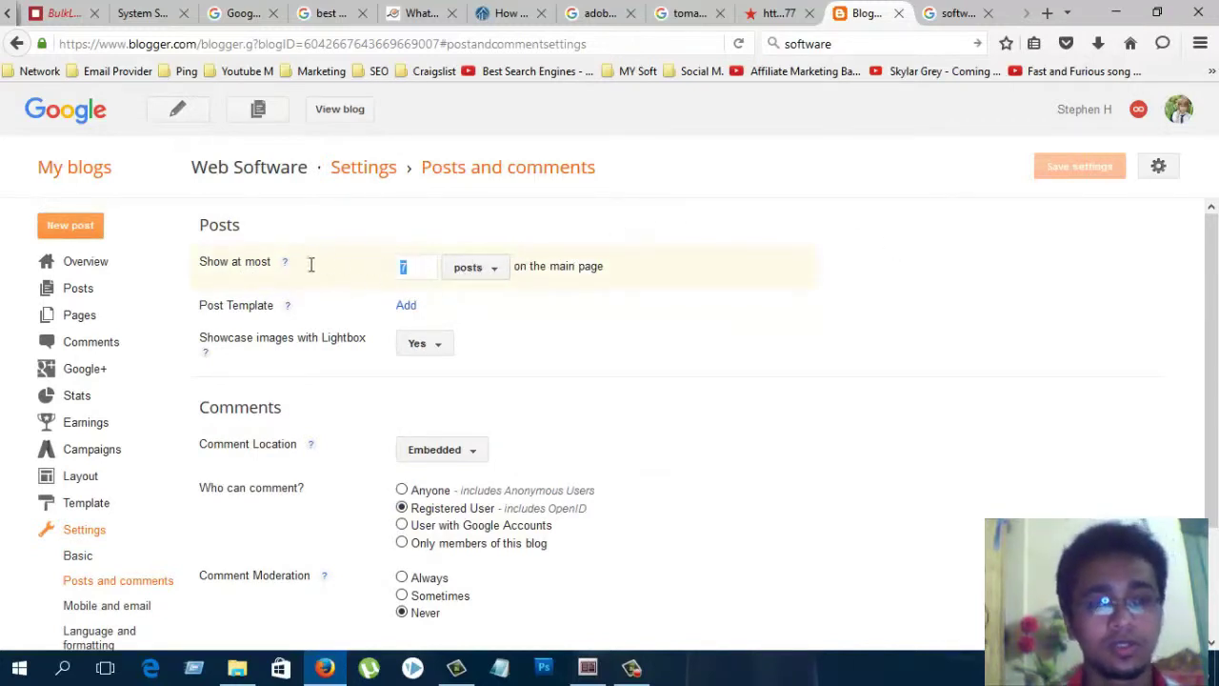
pyautogui.click(435, 346)
pyautogui.click(900, 354)
# Examine the comment location choices in the comments settings and close them without choosing one.
pyautogui.scroll(-3, 743, 347)
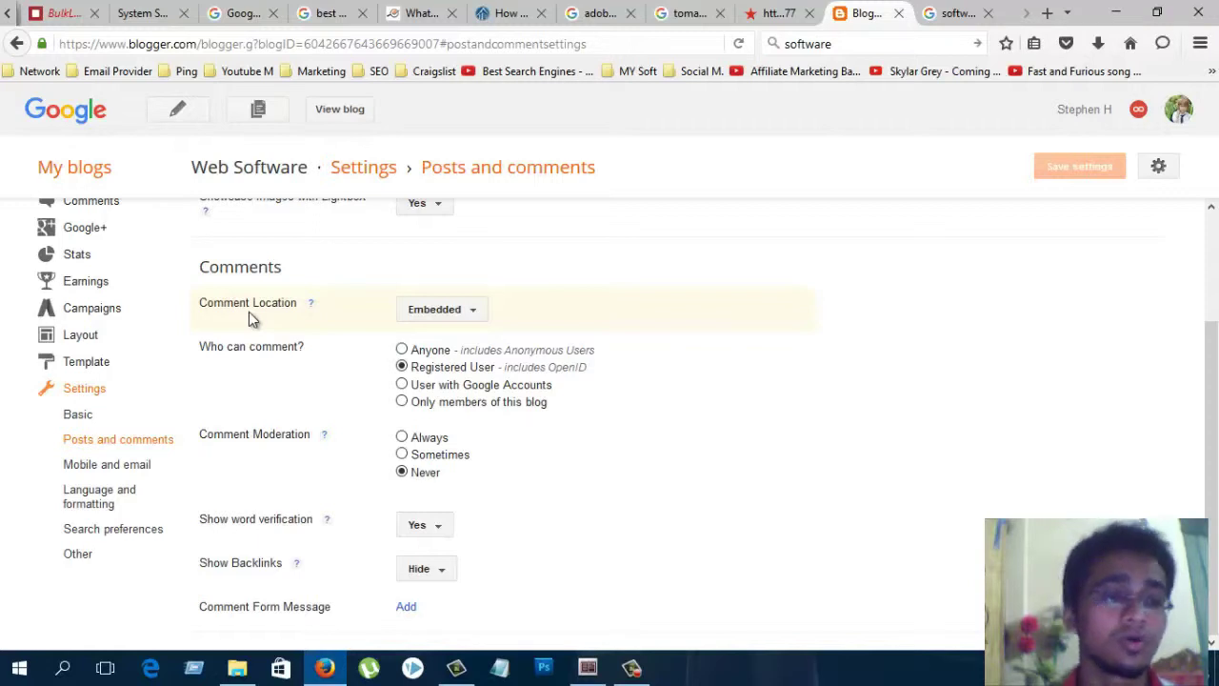
pyautogui.click(464, 318)
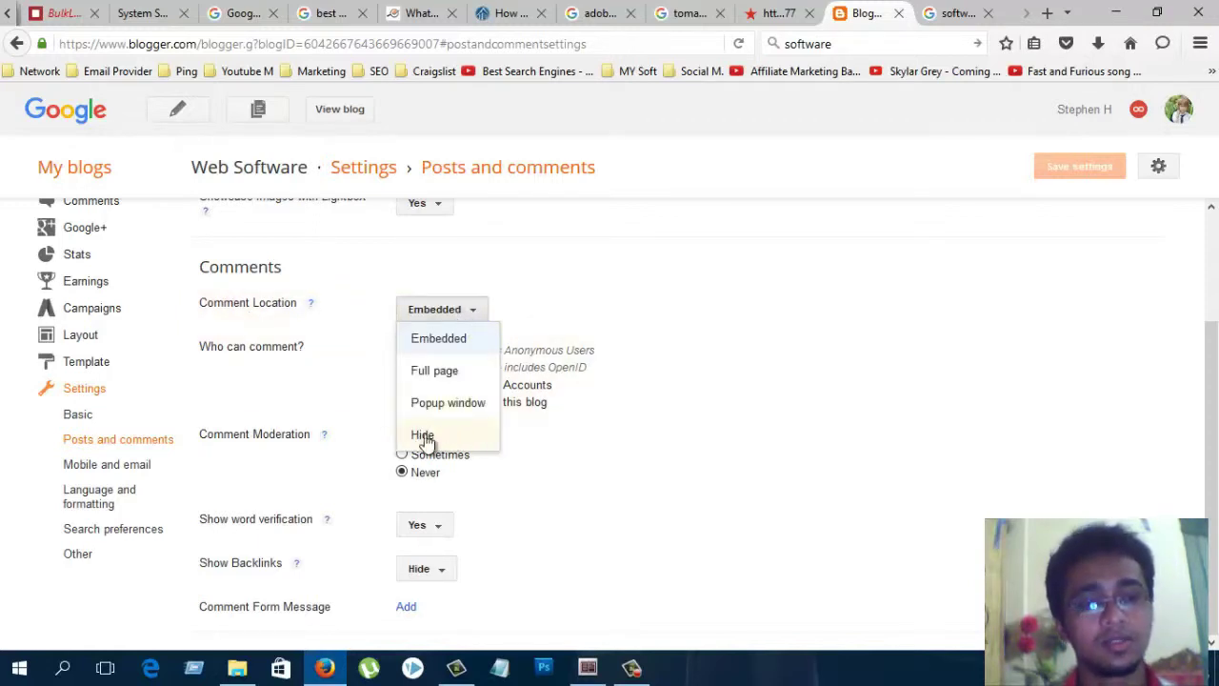
pyautogui.click(971, 376)
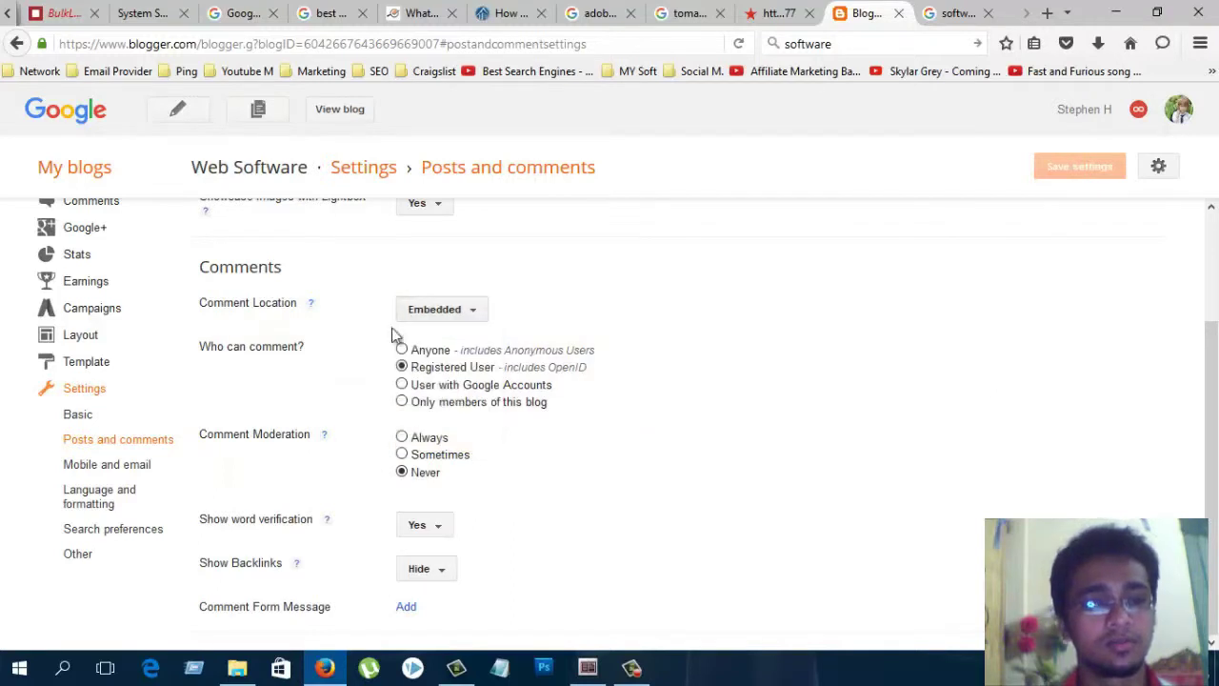
# Highlight the comment location setting and review its display choices again, leaving the selection as it is.
pyautogui.doubleClick(283, 304)
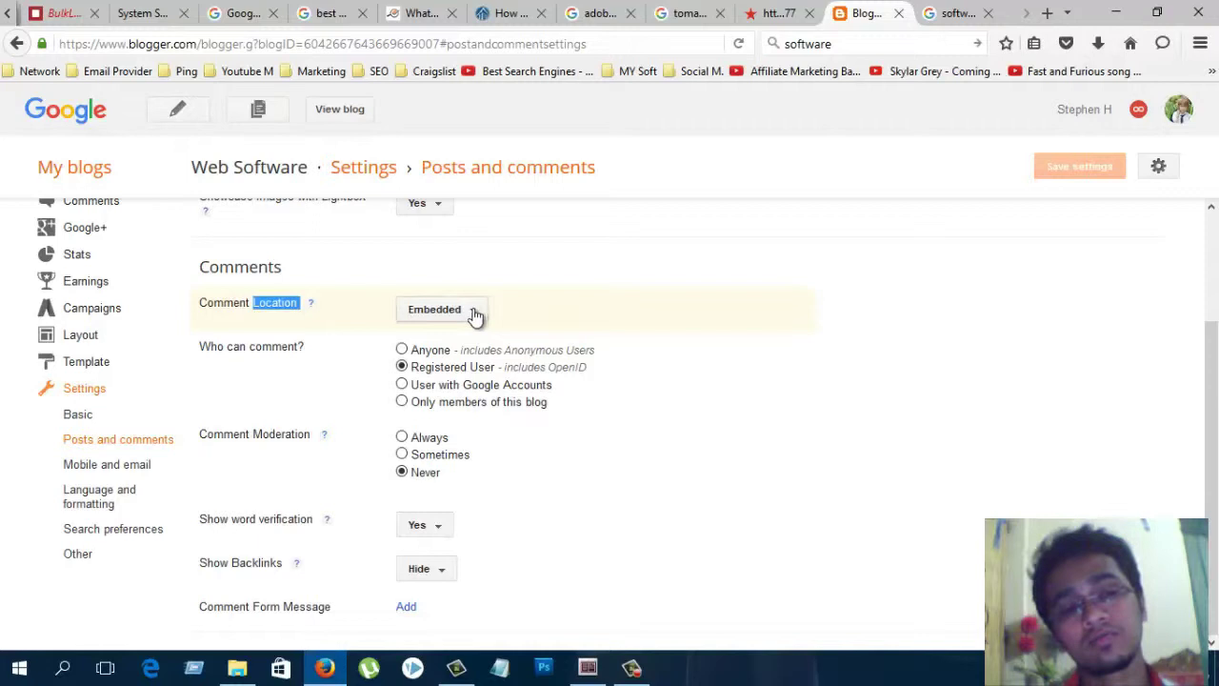
pyautogui.click(475, 316)
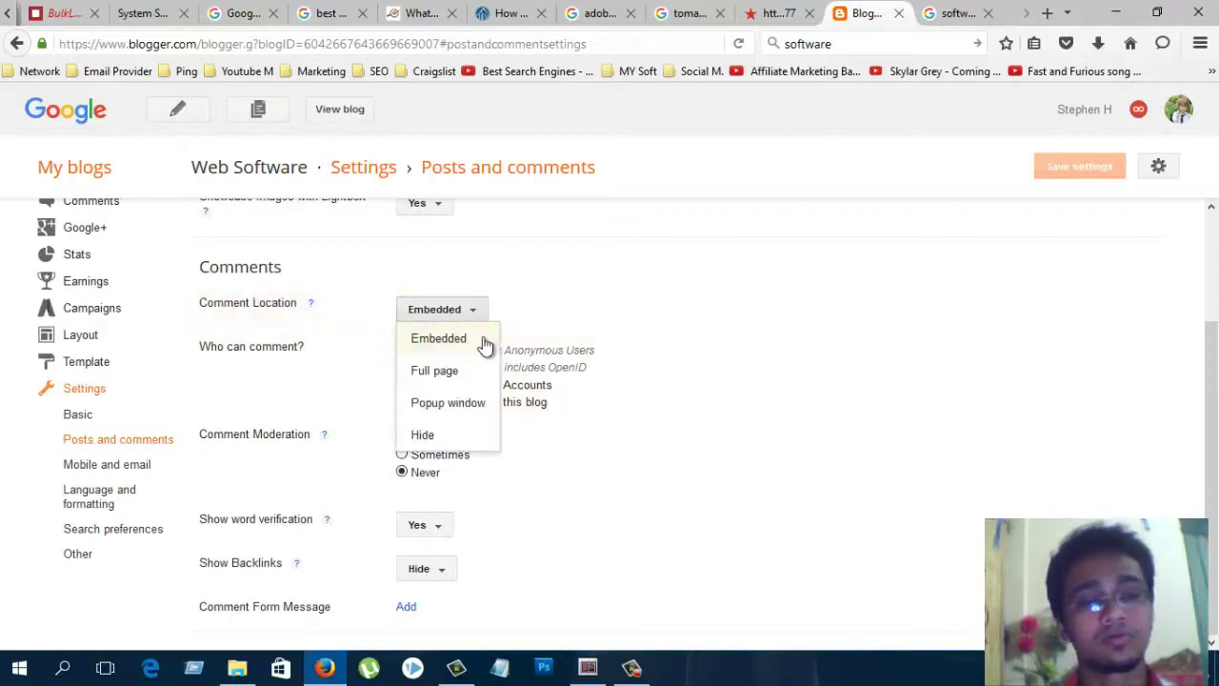
pyautogui.click(927, 348)
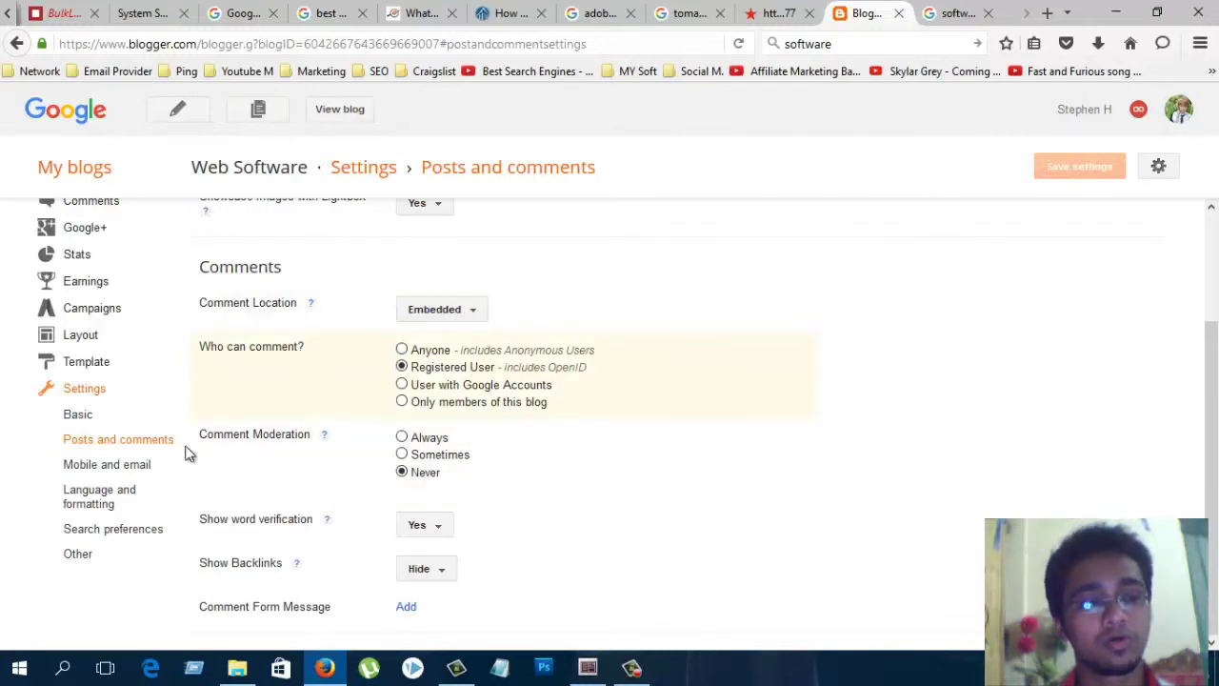
# Highlight the word verification and backlinks settings, and examine the backlinks choices without choosing one.
pyautogui.doubleClick(299, 518)
pyautogui.doubleClick(262, 563)
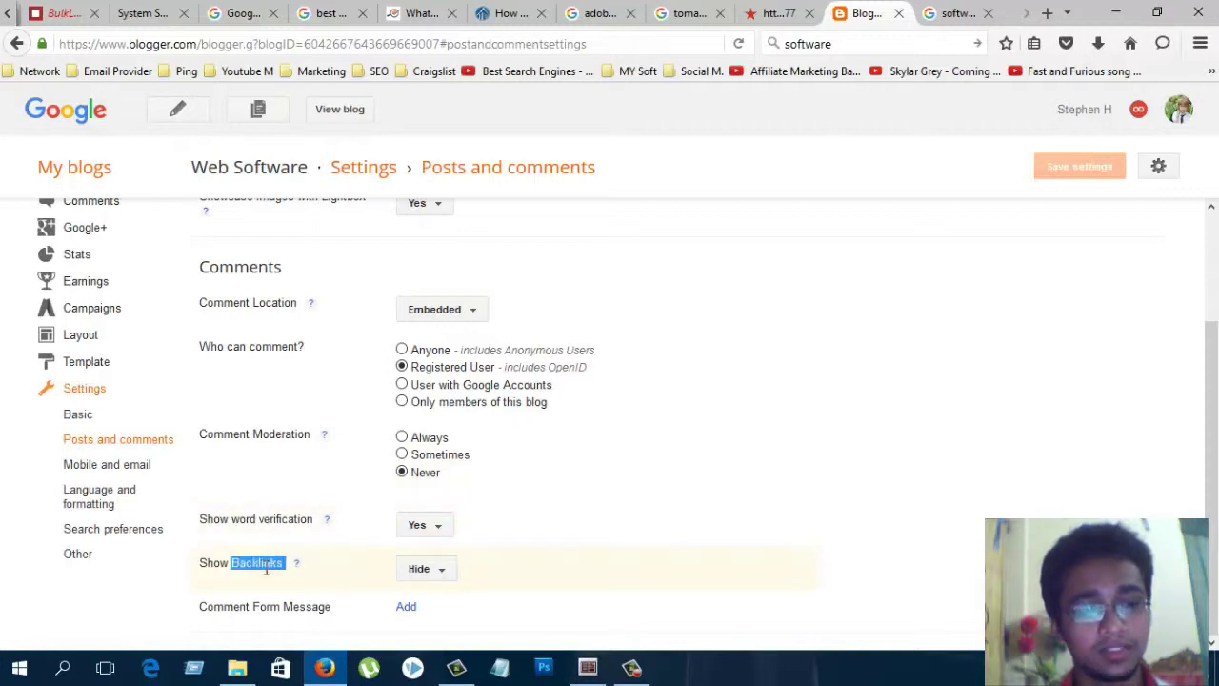
pyautogui.click(451, 577)
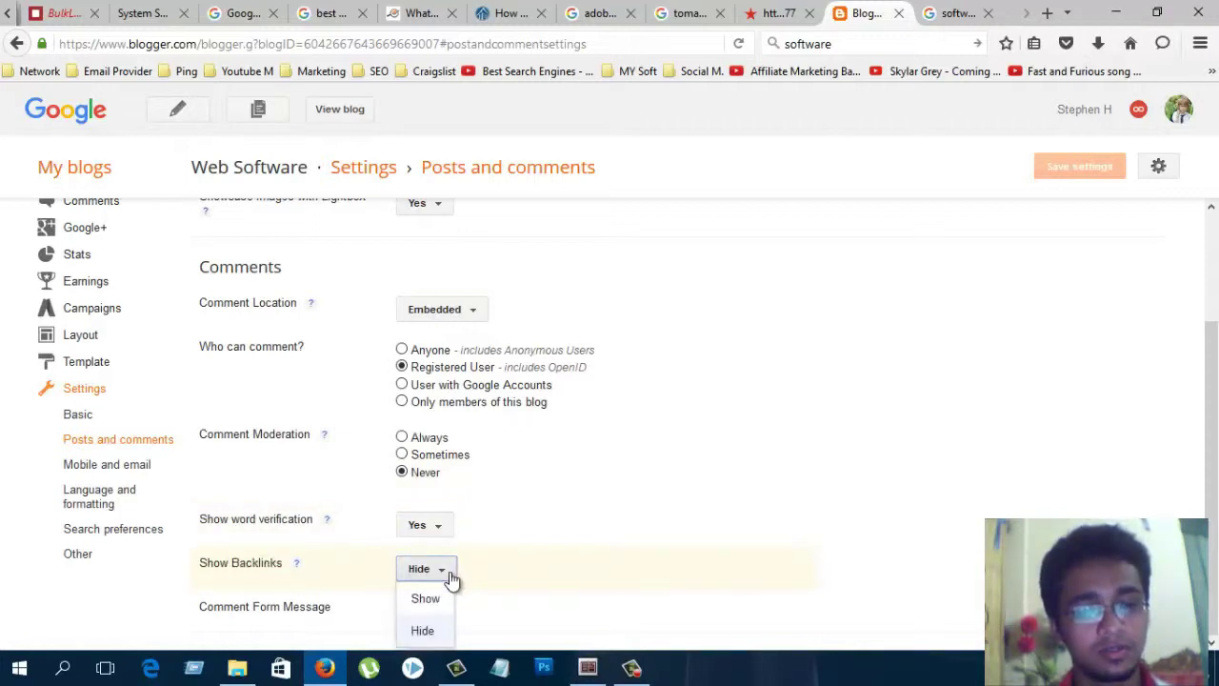
pyautogui.click(512, 548)
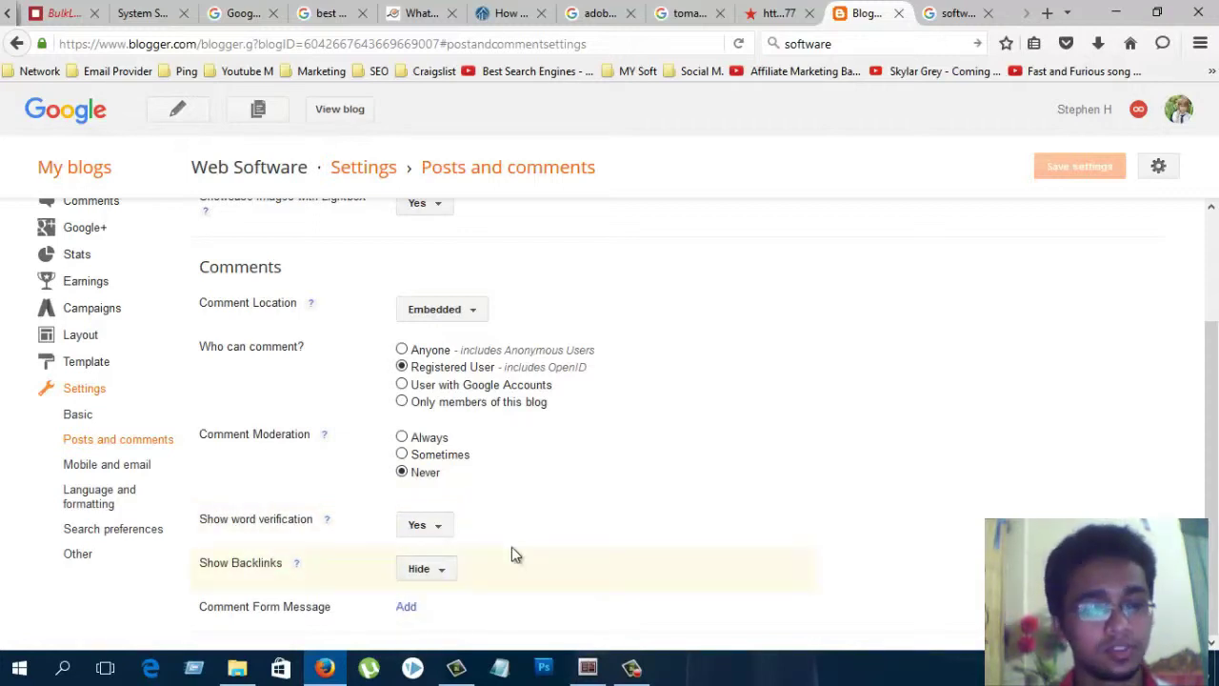
pyautogui.doubleClick(244, 564)
pyautogui.click(269, 565)
pyautogui.doubleClick(269, 565)
pyautogui.click(271, 563)
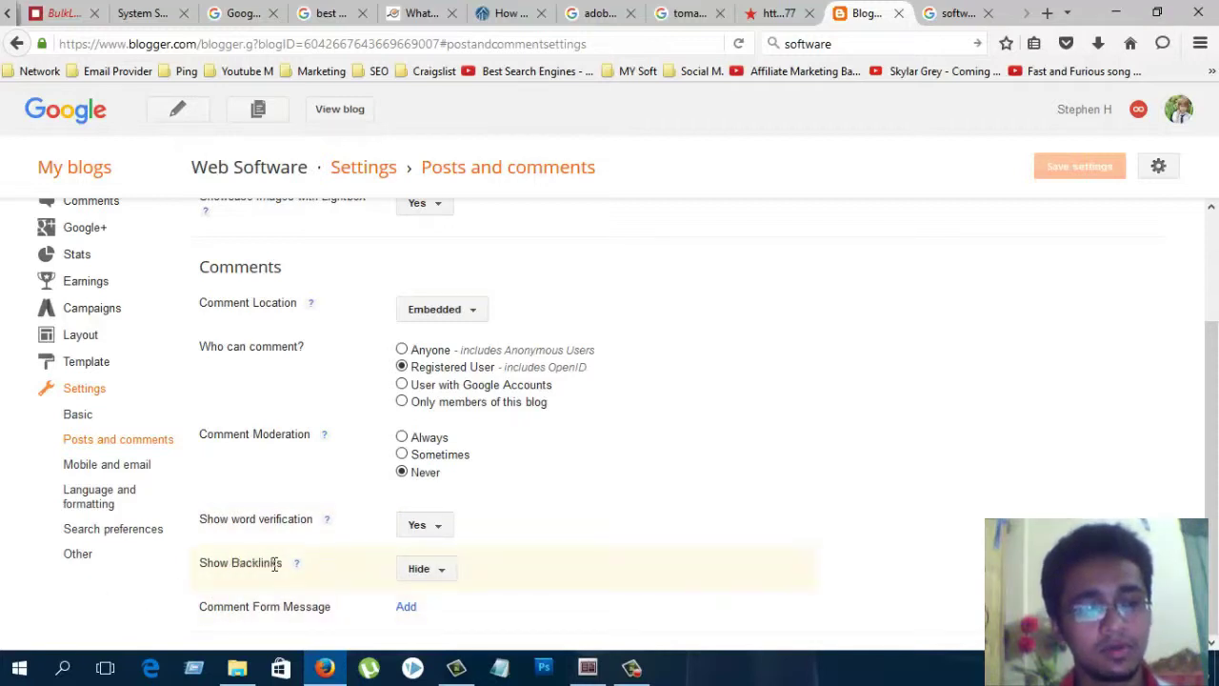
pyautogui.doubleClick(273, 563)
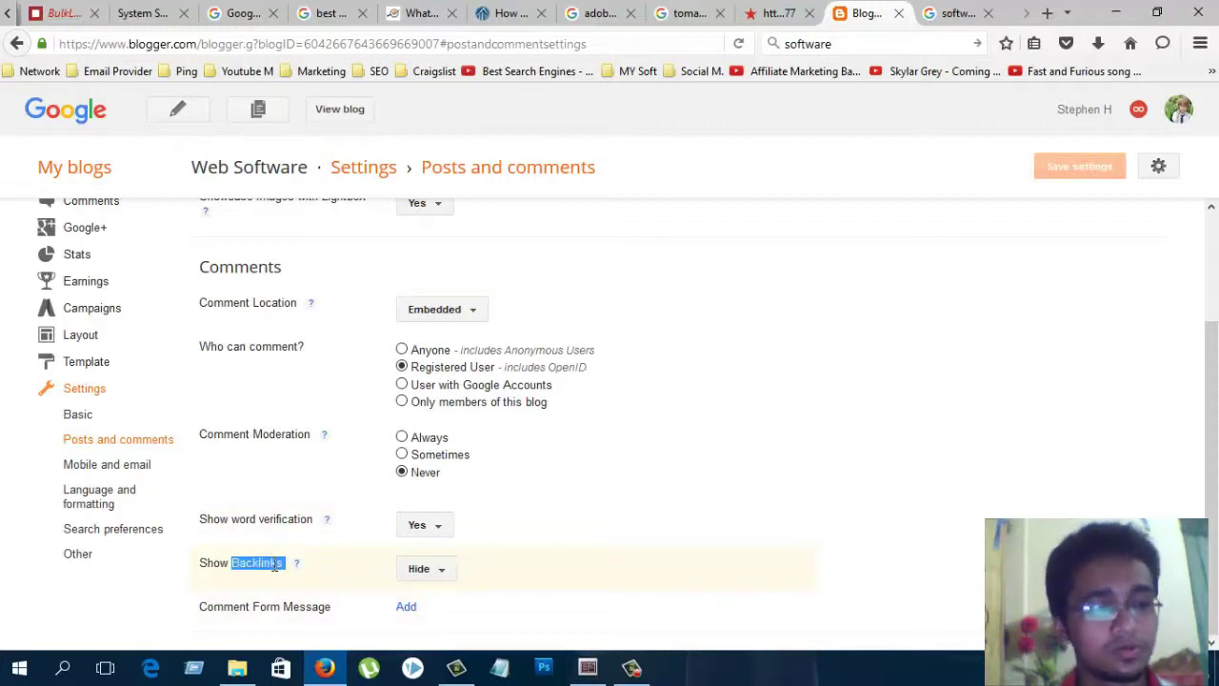
pyautogui.click(273, 564)
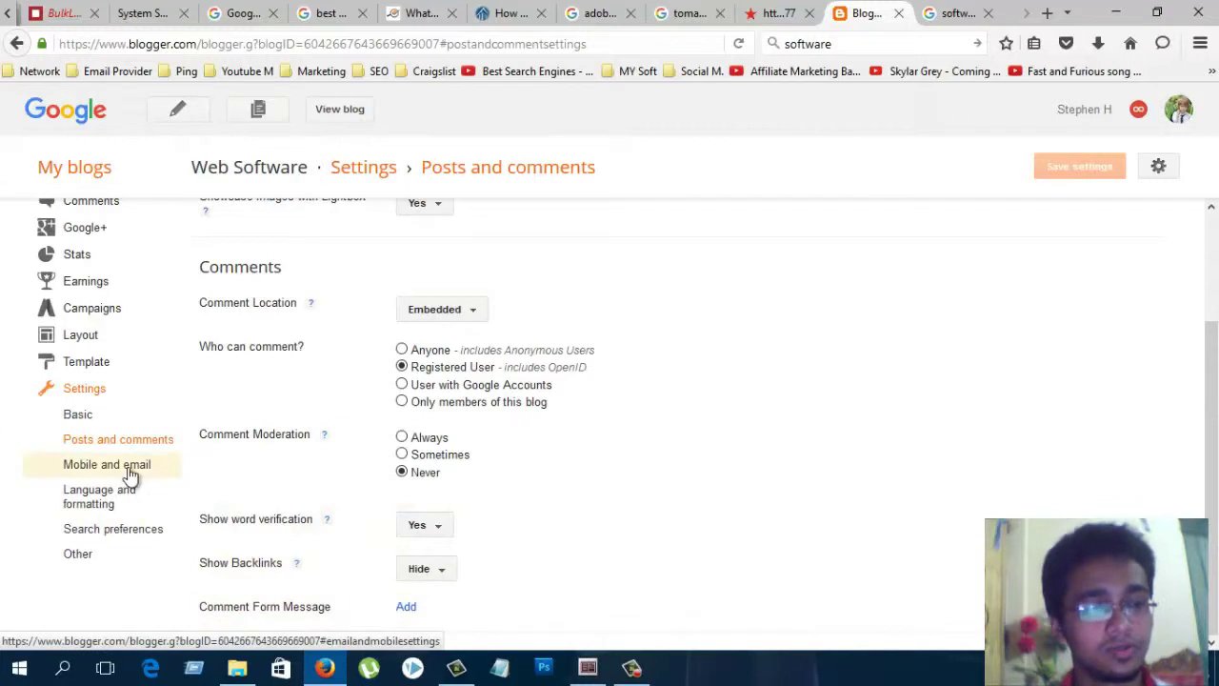
# Open the mobile and email settings and examine the posting, comment notification and email post options.
pyautogui.click(97, 465)
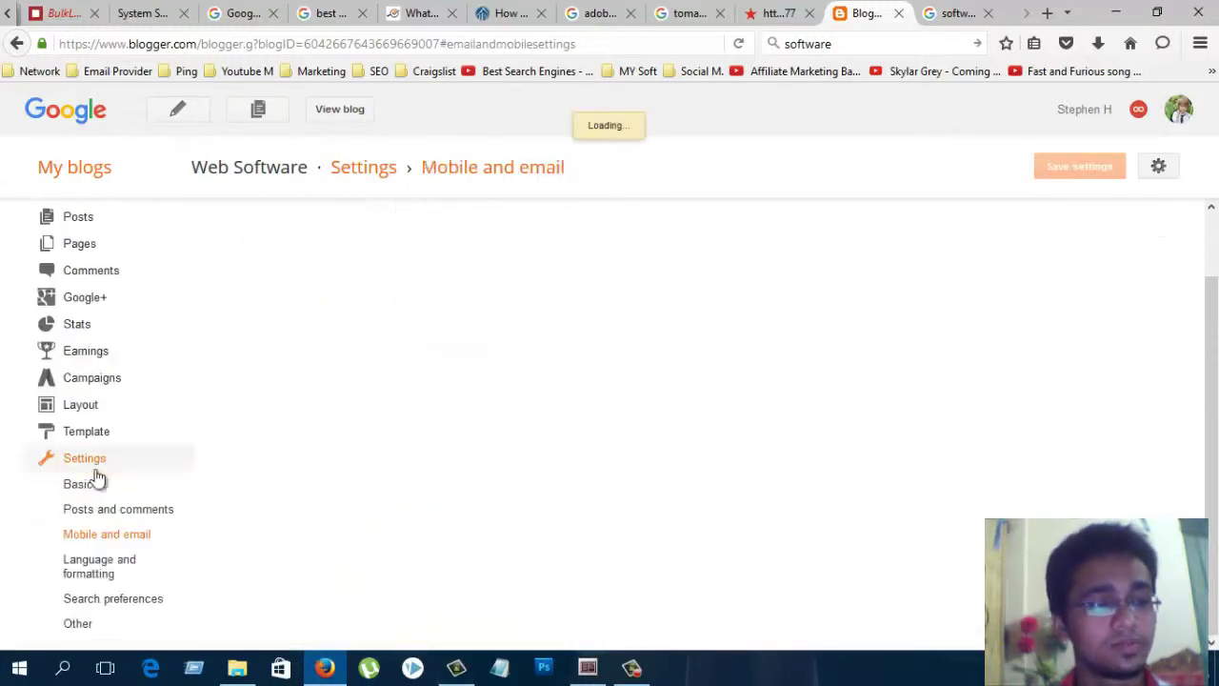
pyautogui.scroll(2, 667, 390)
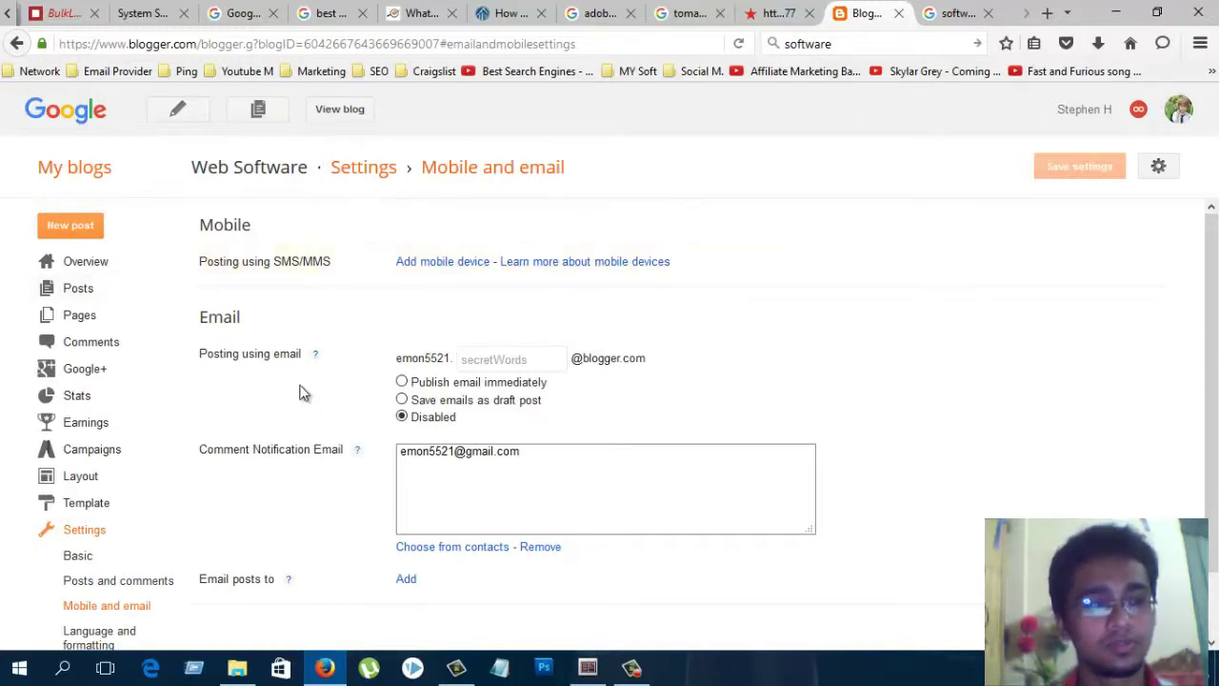
pyautogui.scroll(-1, 191, 326)
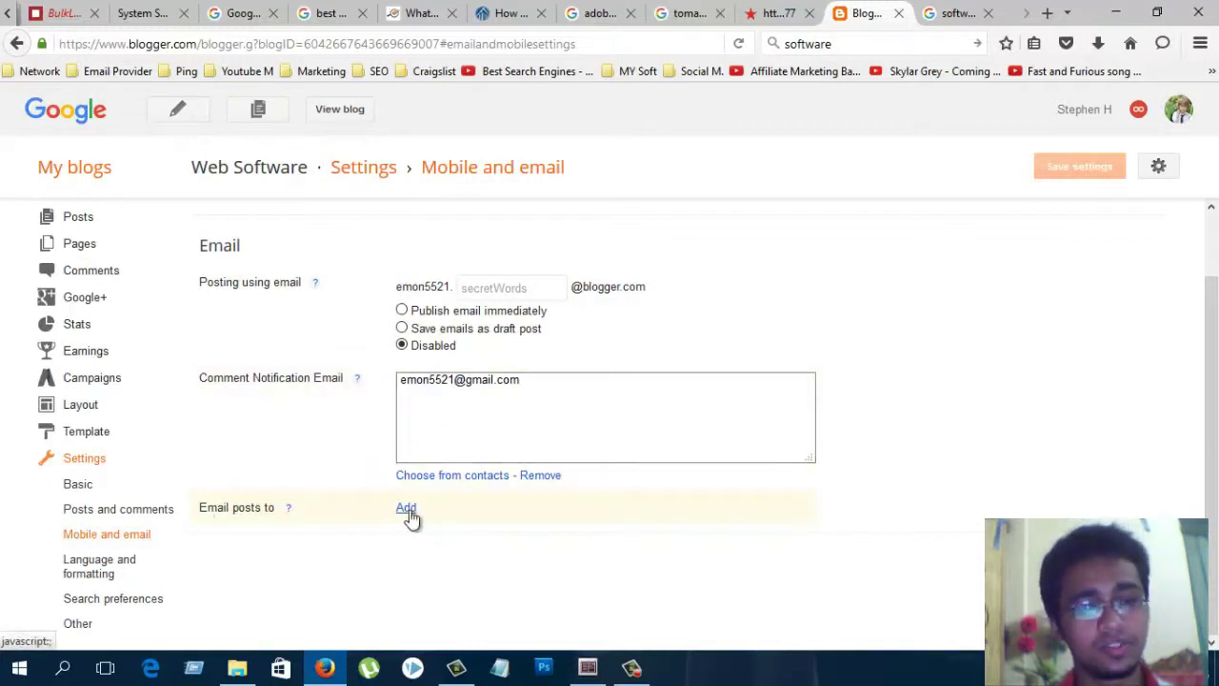
# Open the language and formatting settings and examine the transliteration language choices without choosing one.
pyautogui.click(89, 564)
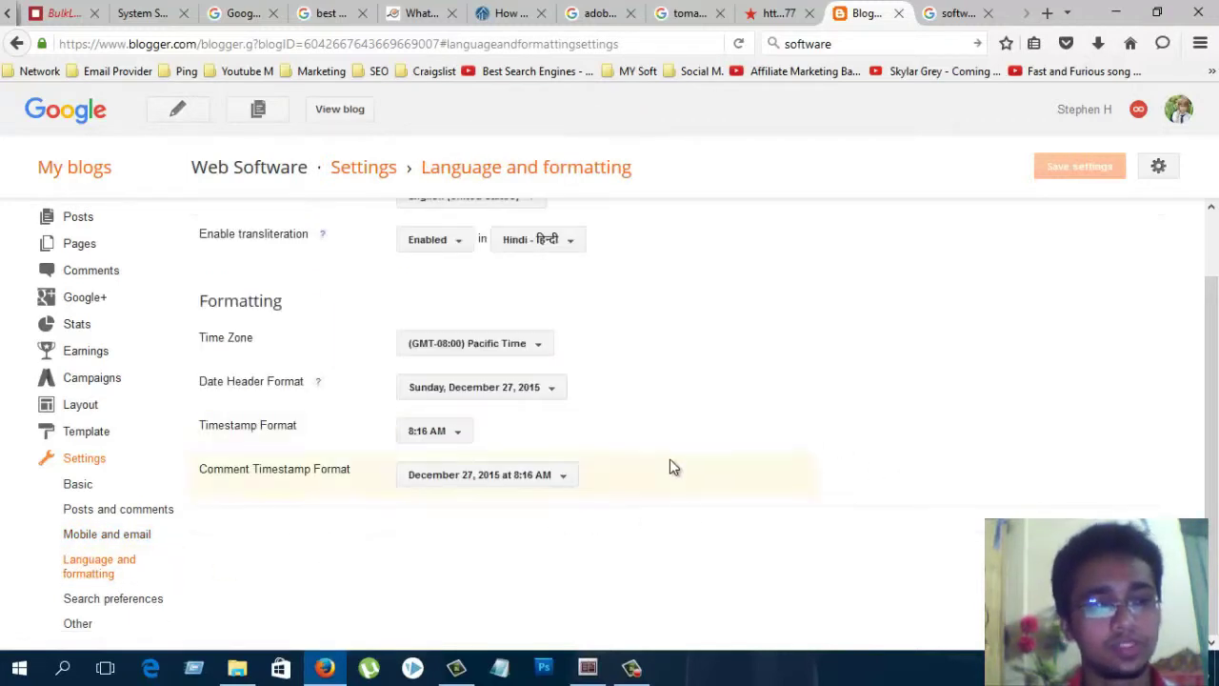
pyautogui.scroll(1, 670, 466)
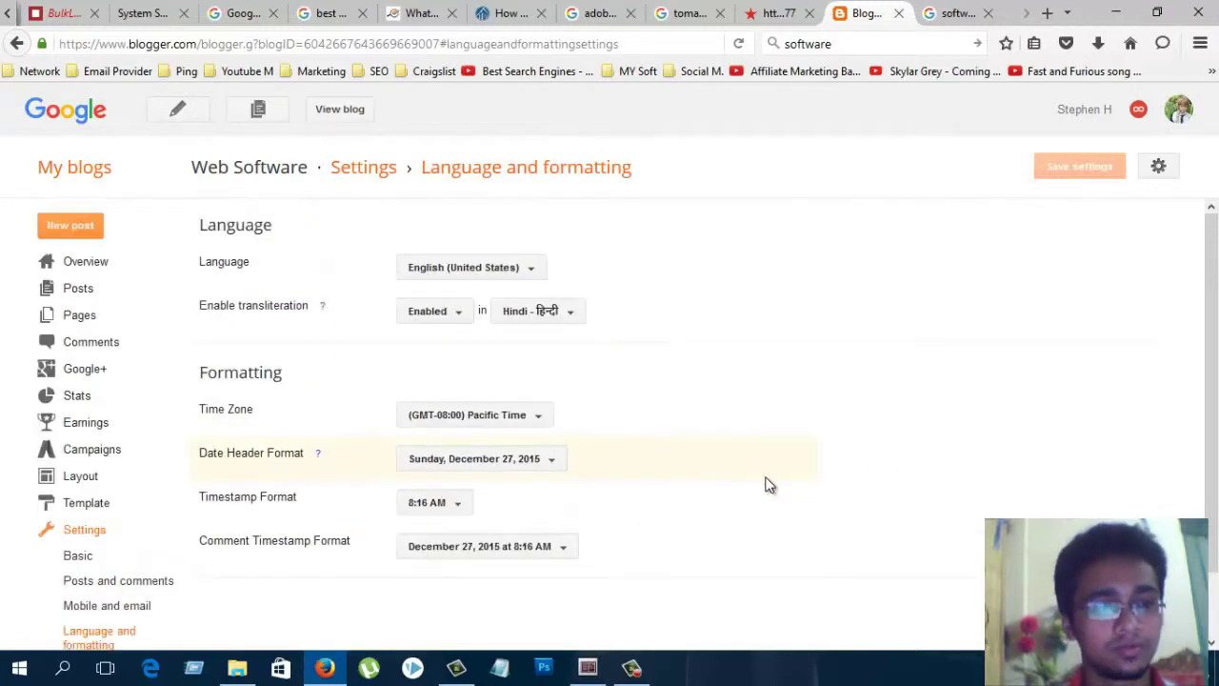
pyautogui.click(556, 315)
pyautogui.click(784, 237)
pyautogui.scroll(-1, 625, 305)
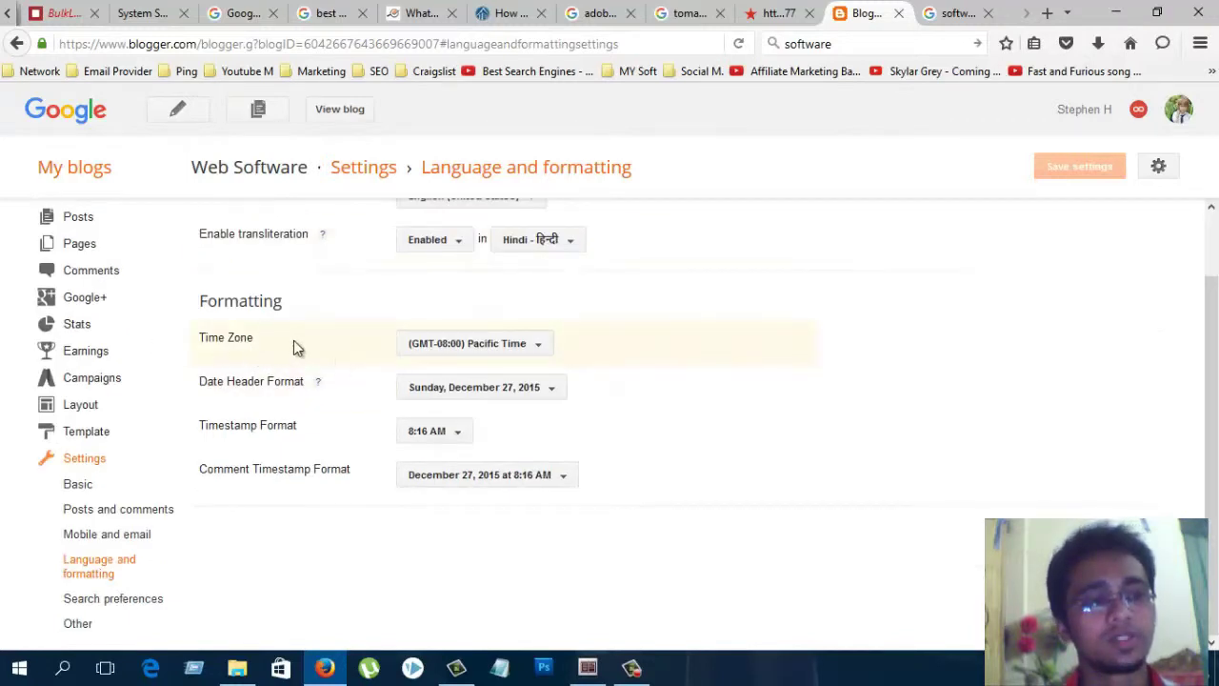
# Highlight the timestamp format and comment timestamp format settings under Formatting.
pyautogui.doubleClick(240, 426)
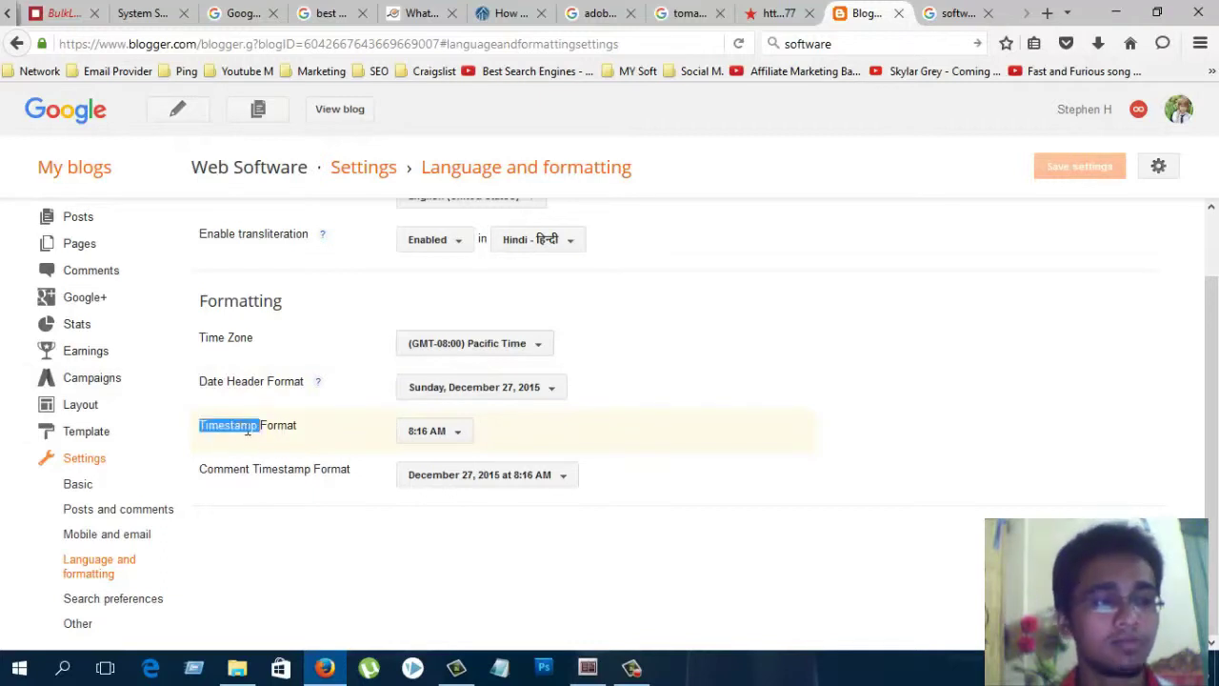
pyautogui.doubleClick(284, 425)
pyautogui.click(231, 469)
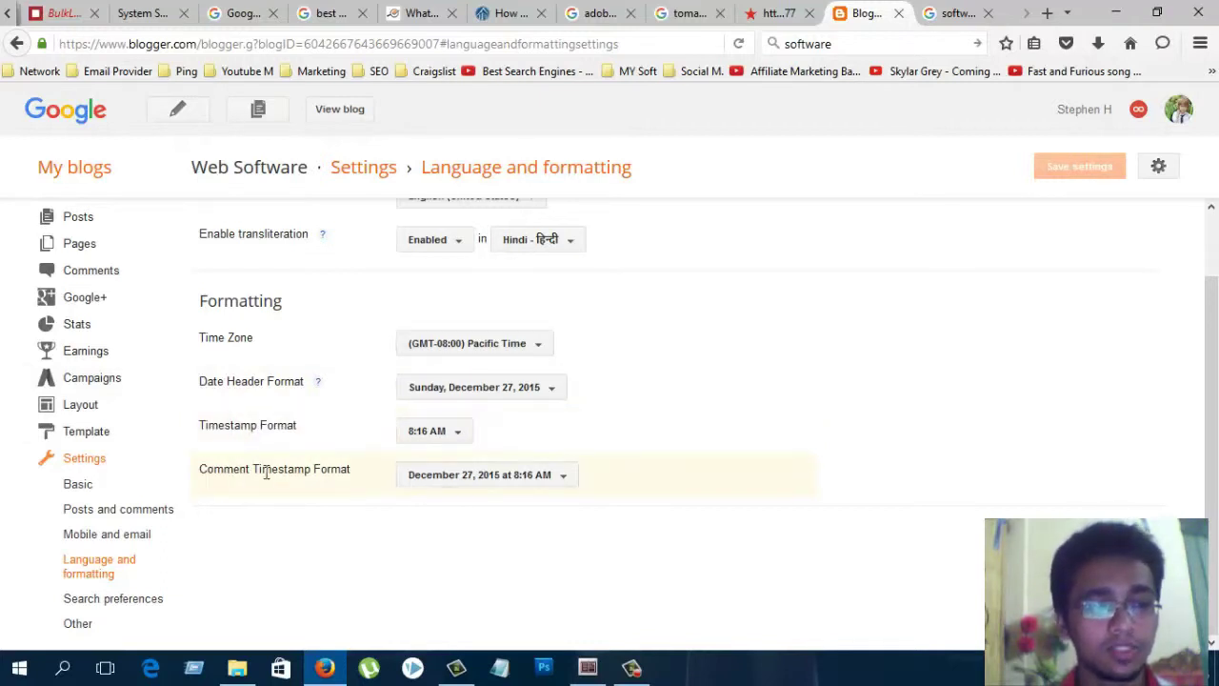
pyautogui.doubleClick(278, 469)
pyautogui.click(653, 479)
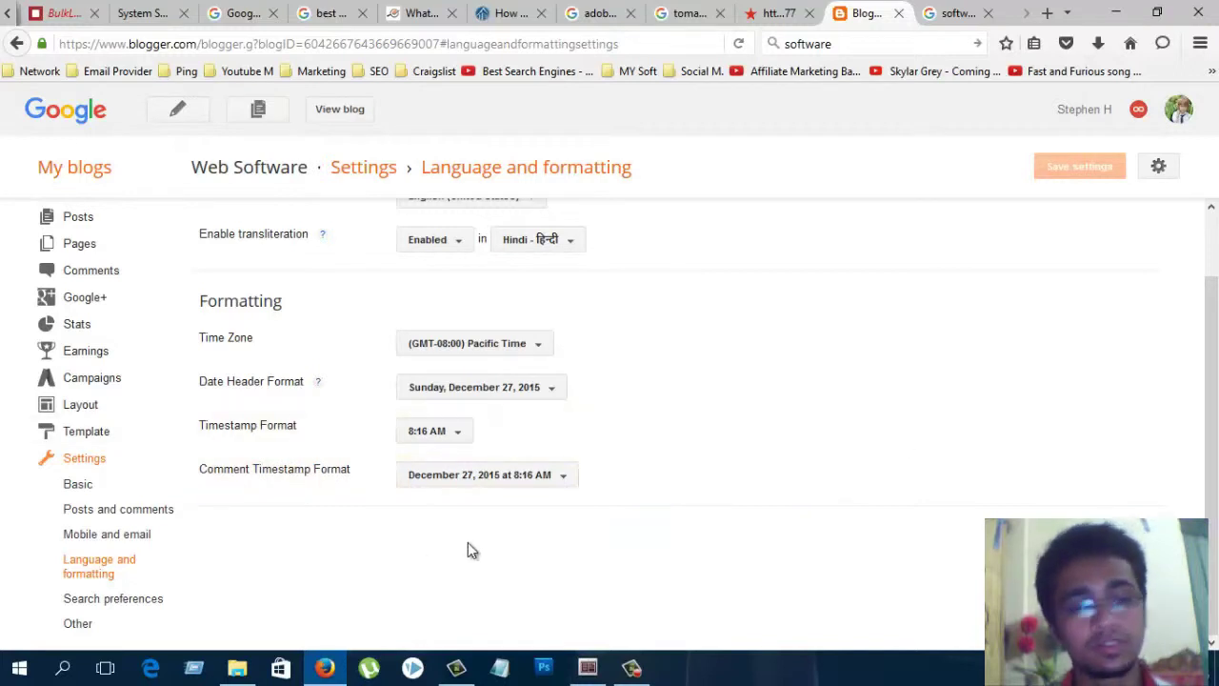
# Open the search preferences, examine their options, and view the meta tag description editor before cancelling it.
pyautogui.click(116, 600)
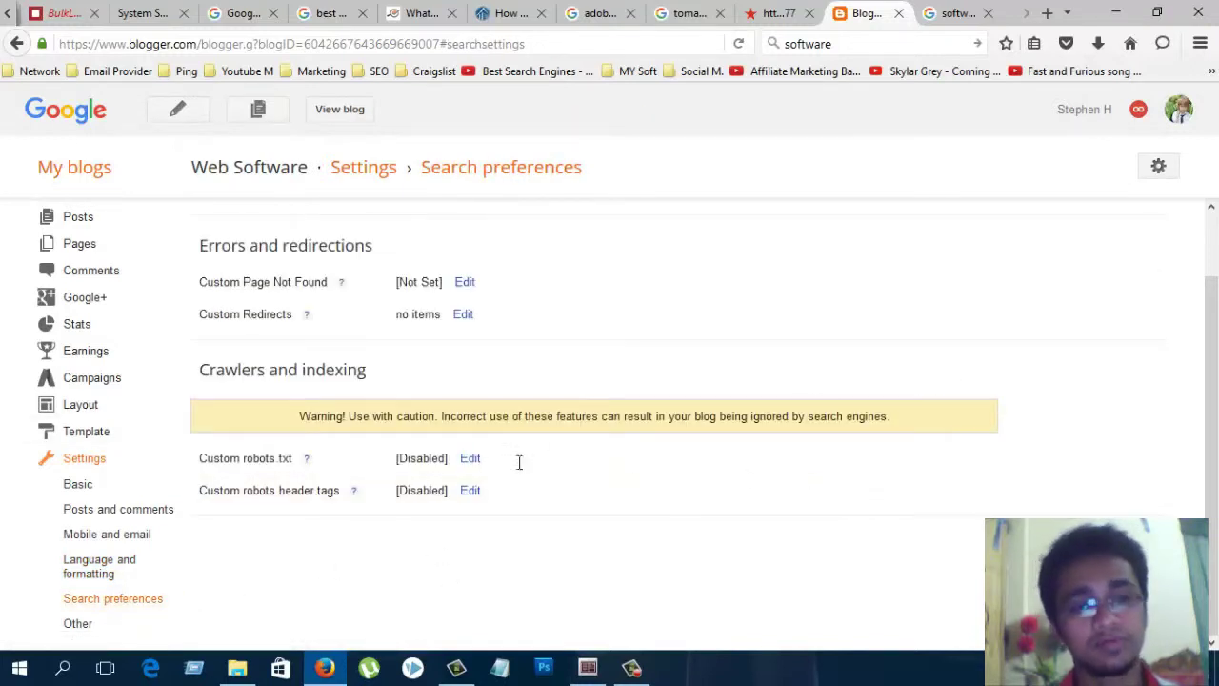
pyautogui.scroll(2, 519, 462)
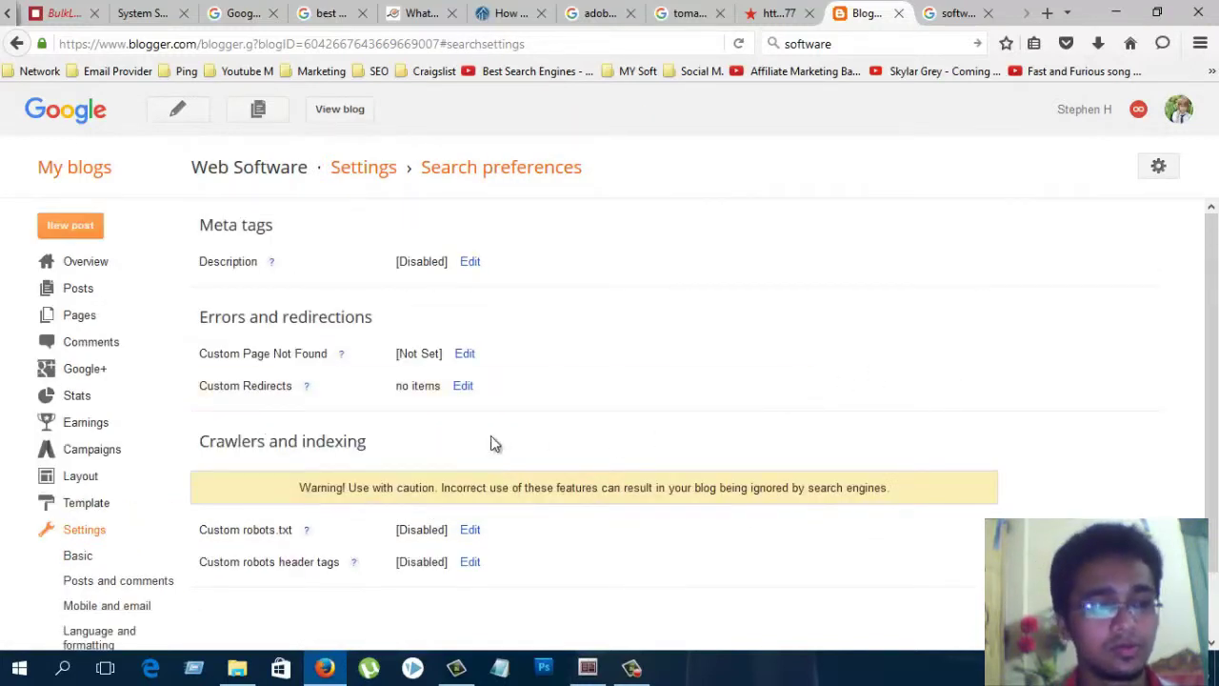
pyautogui.scroll(-1, 361, 428)
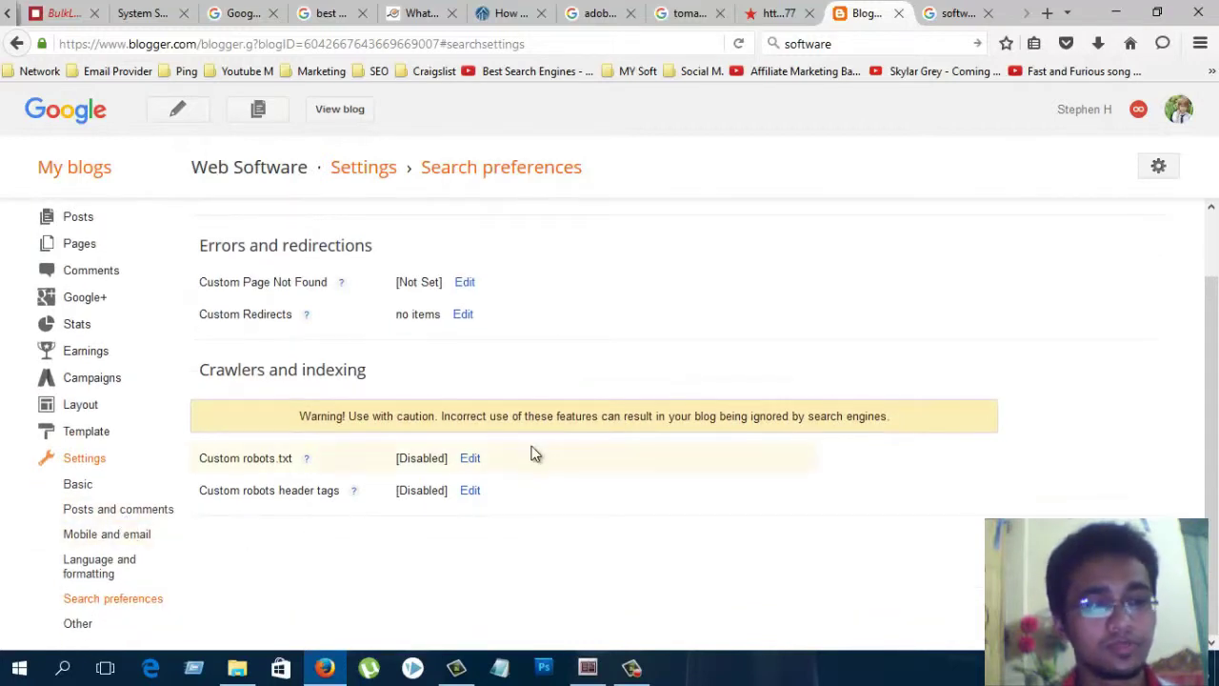
pyautogui.scroll(1, 619, 438)
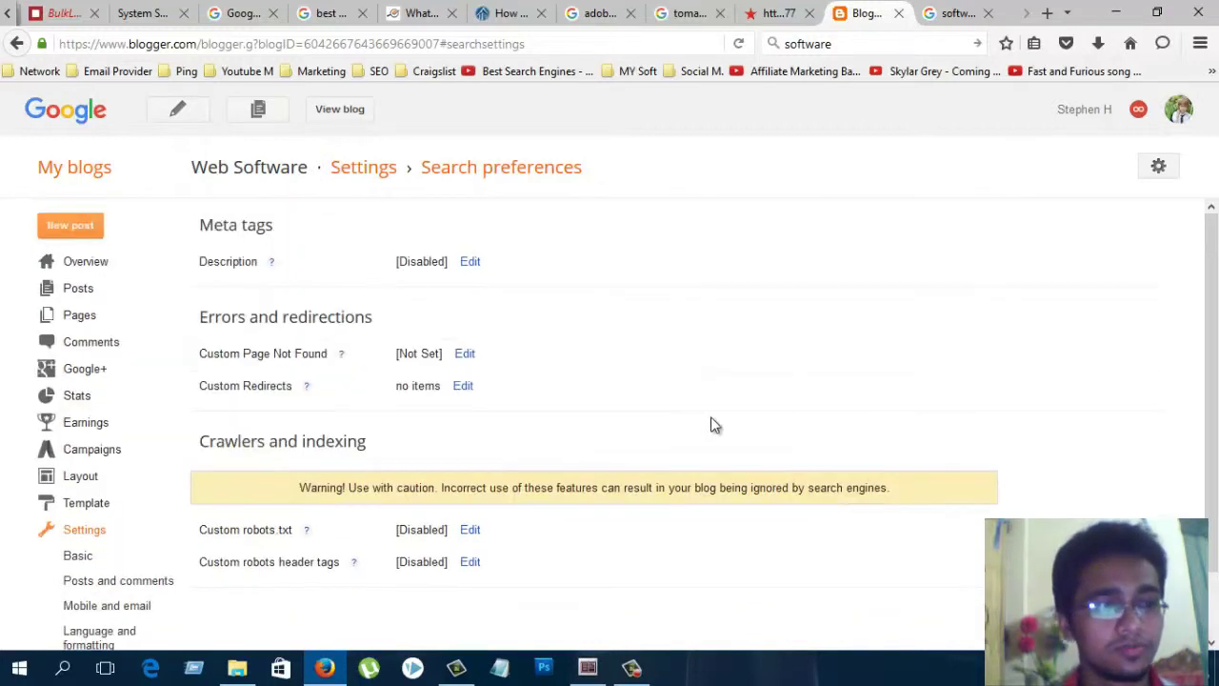
pyautogui.click(470, 263)
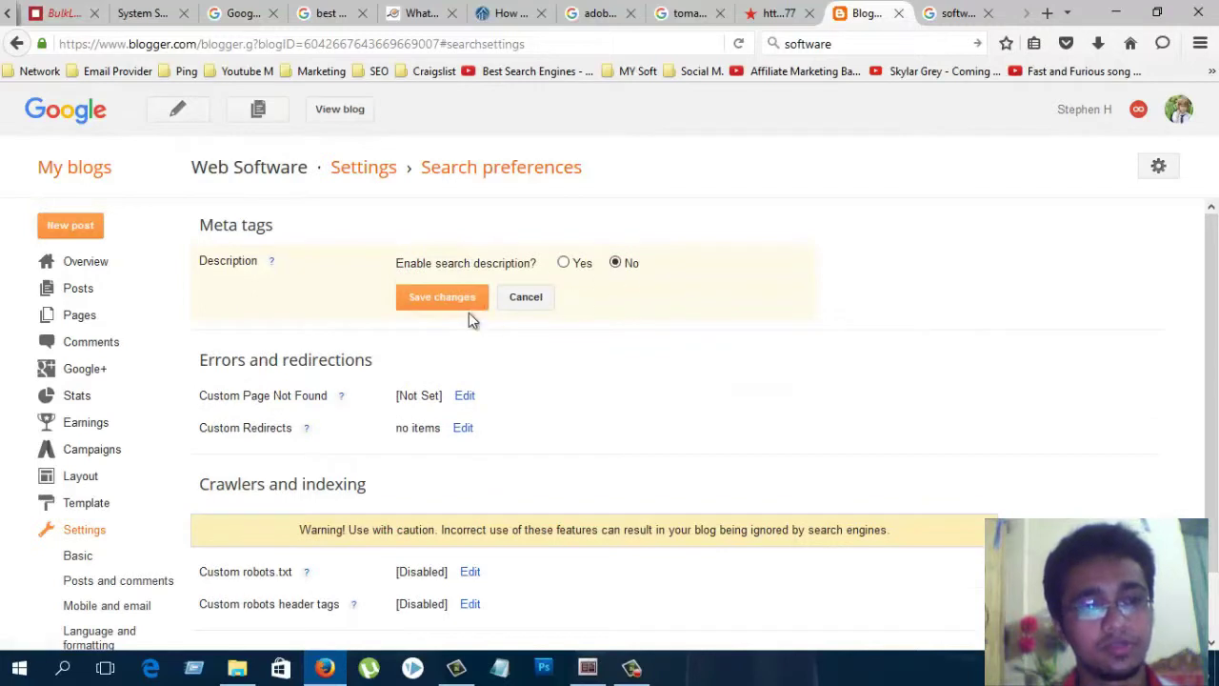
pyautogui.click(527, 298)
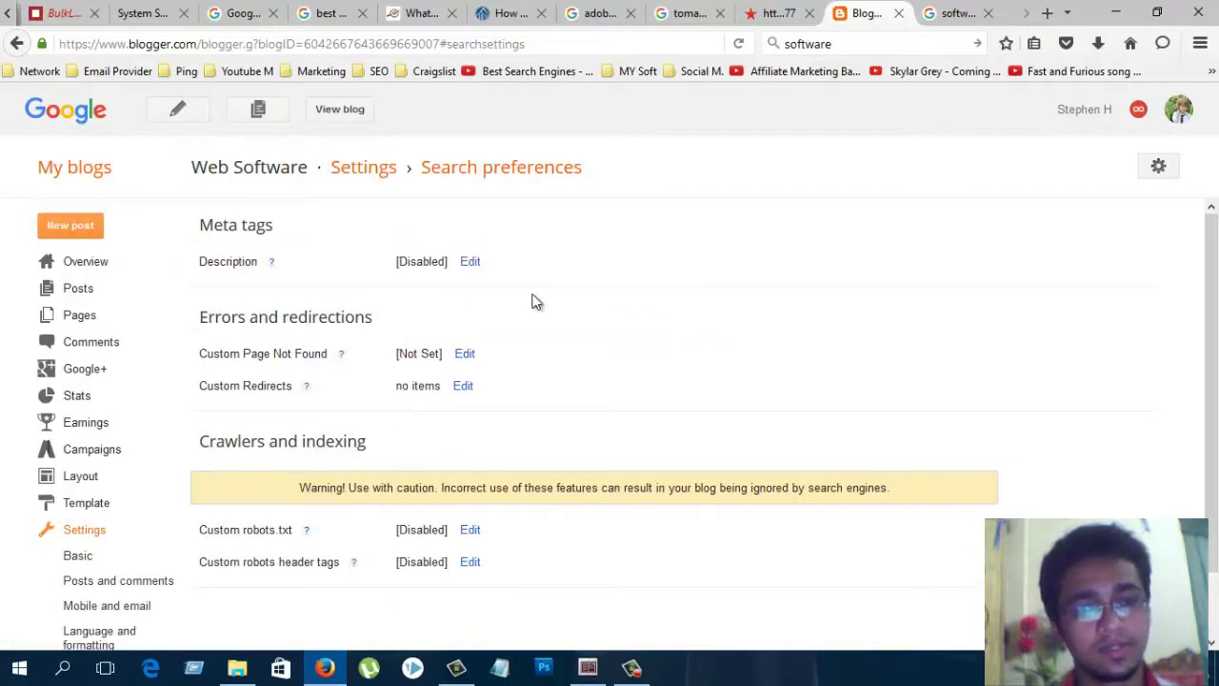
# Enable the search description in the meta tags and highlight its character limit.
pyautogui.click(470, 263)
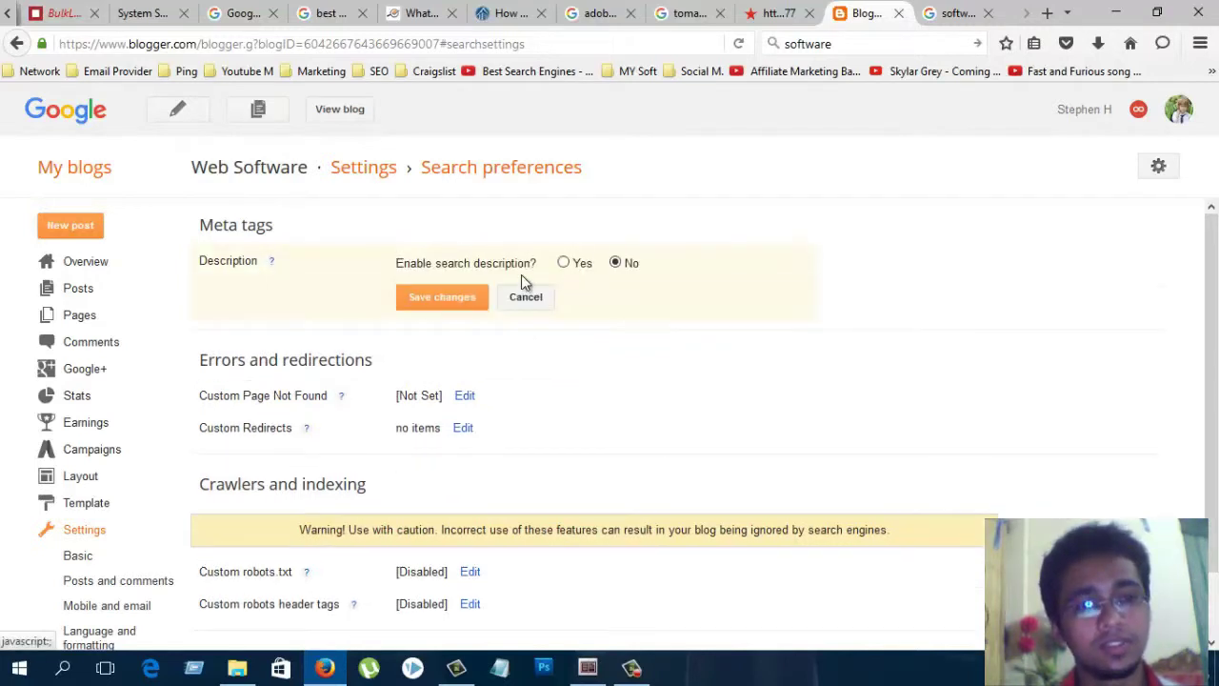
pyautogui.click(564, 264)
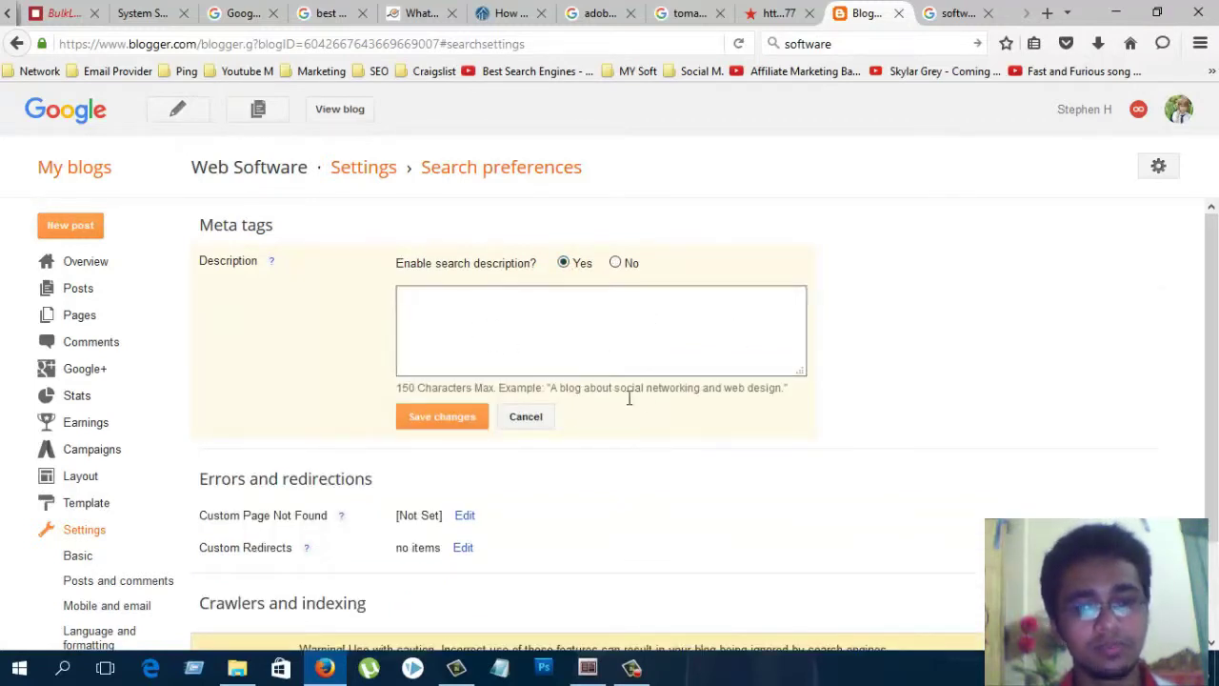
pyautogui.doubleClick(407, 388)
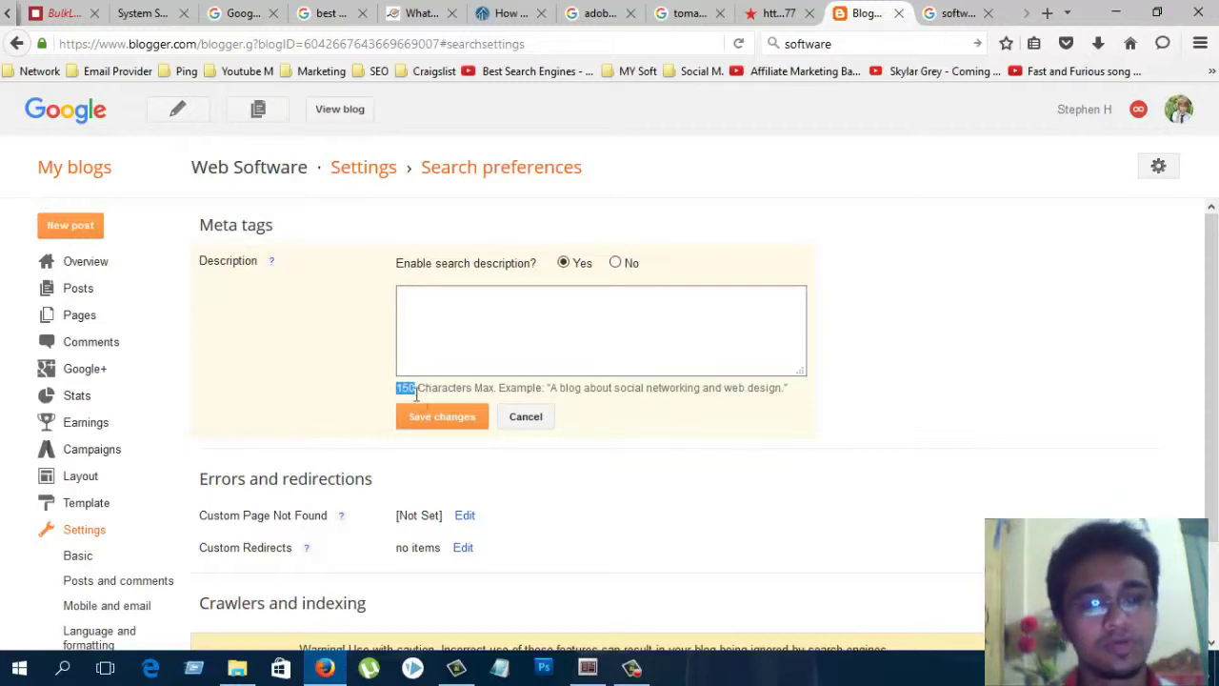
pyautogui.moveTo(451, 387); pyautogui.dragTo(578, 416)
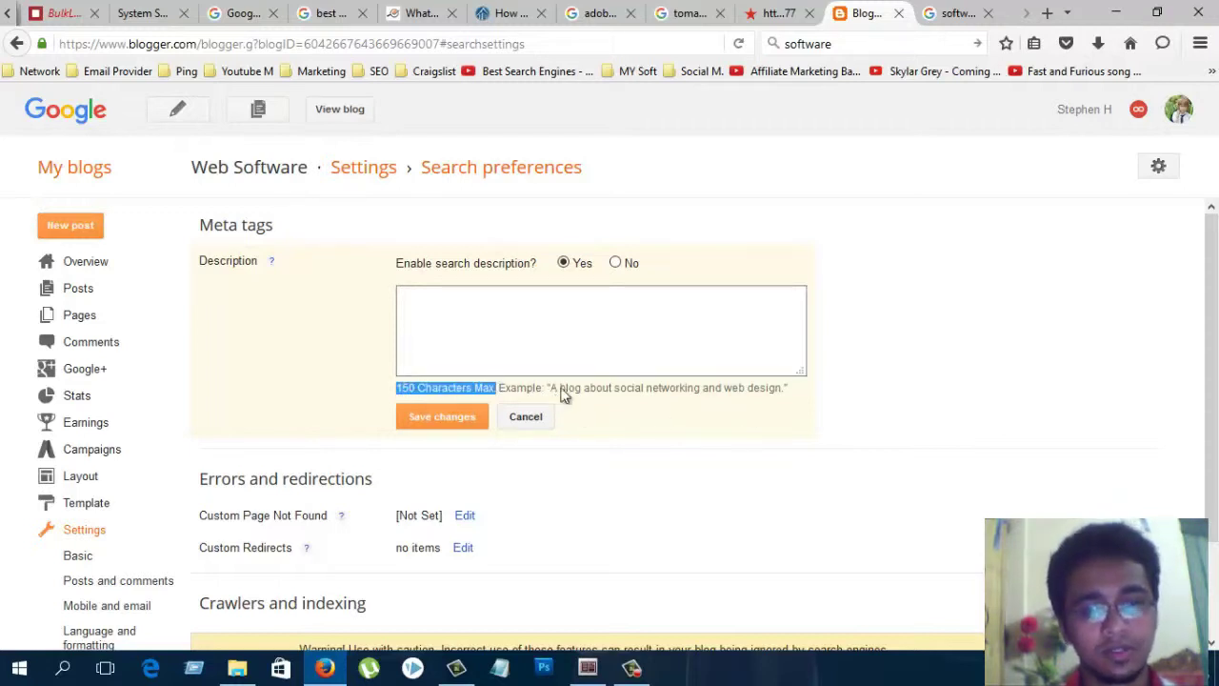
pyautogui.click(1214, 384)
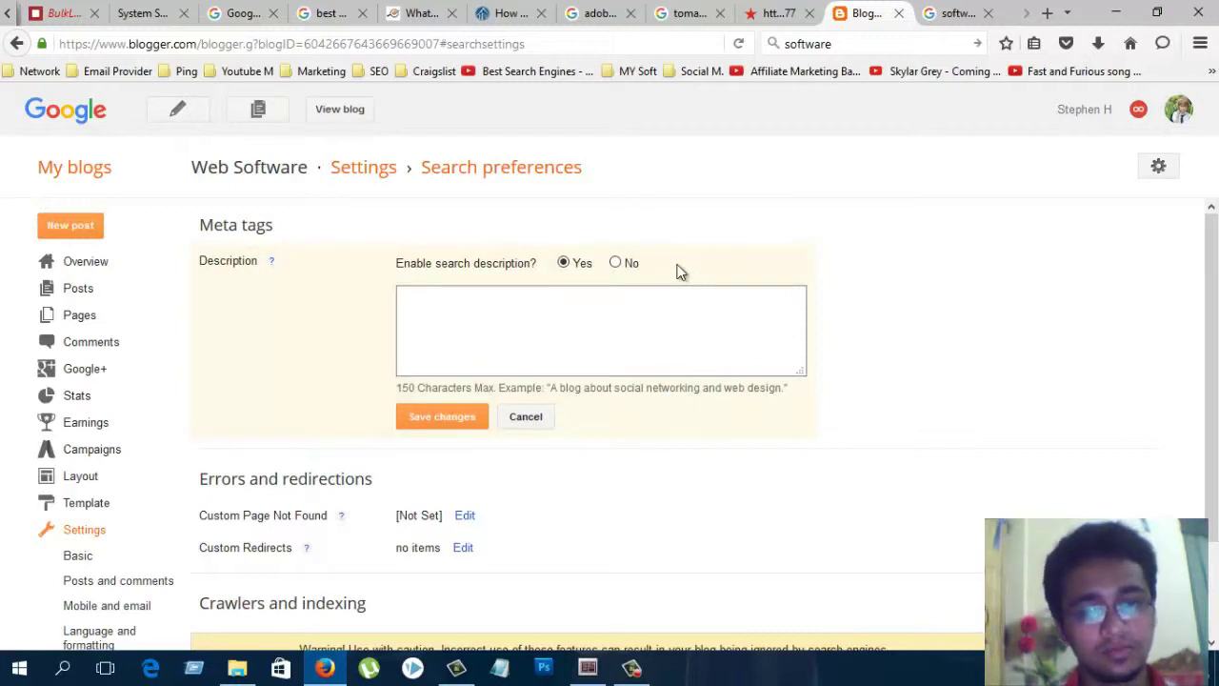
# Copy the example text "A blog about social networking and web desig" into the search description and save the changes.
pyautogui.moveTo(547, 387); pyautogui.dragTo(770, 387)
pyautogui.hotkey('ctrl', 'c')
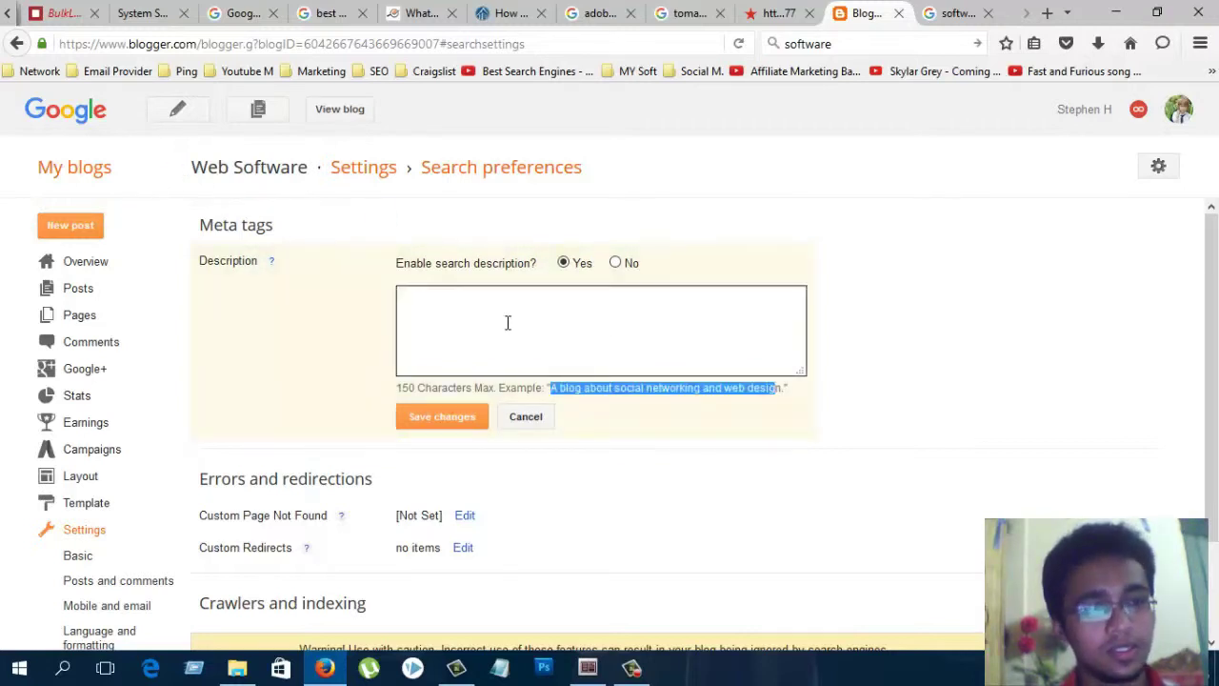
pyautogui.click(610, 339)
pyautogui.hotkey('ctrl', 'v')
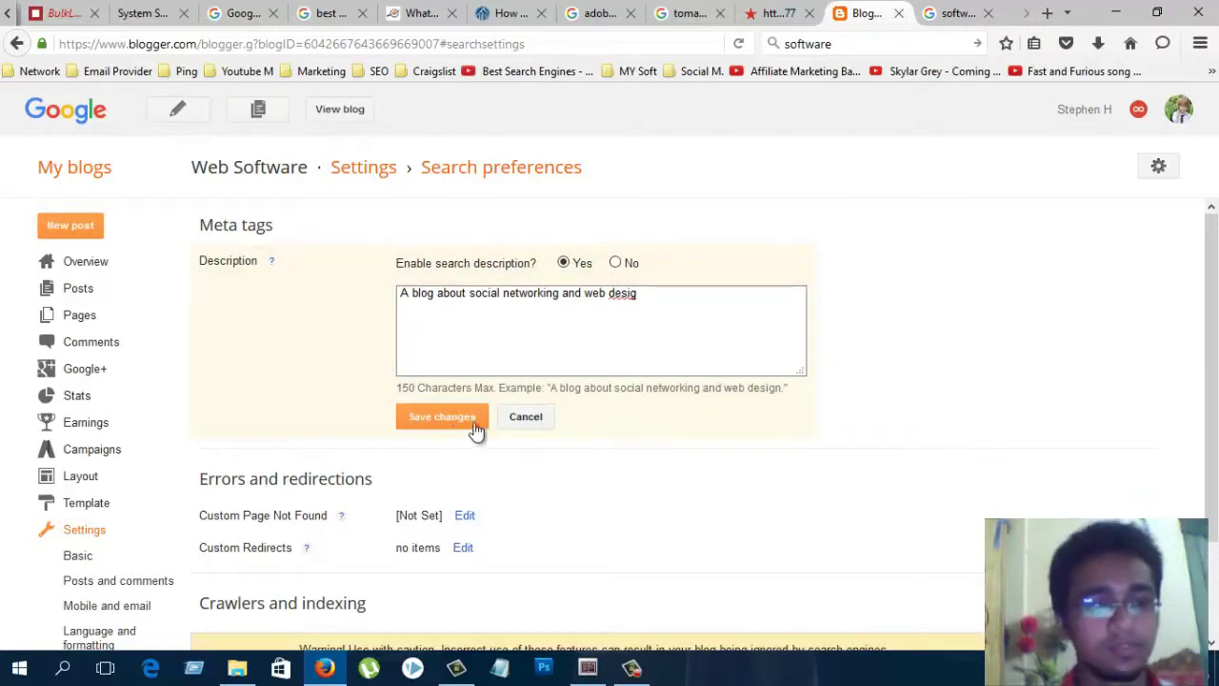
pyautogui.click(472, 423)
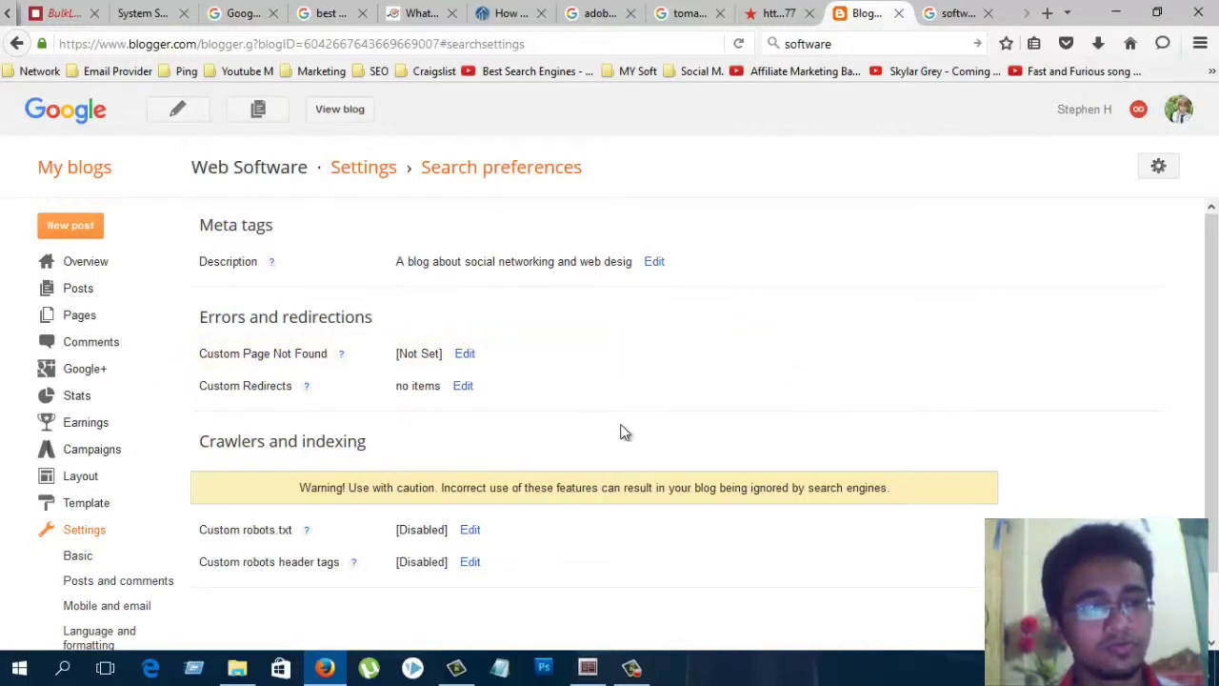
# Examine the crawler and indexing options, then open the other settings and highlight the Allow Blog Feed option.
pyautogui.scroll(-2, 621, 432)
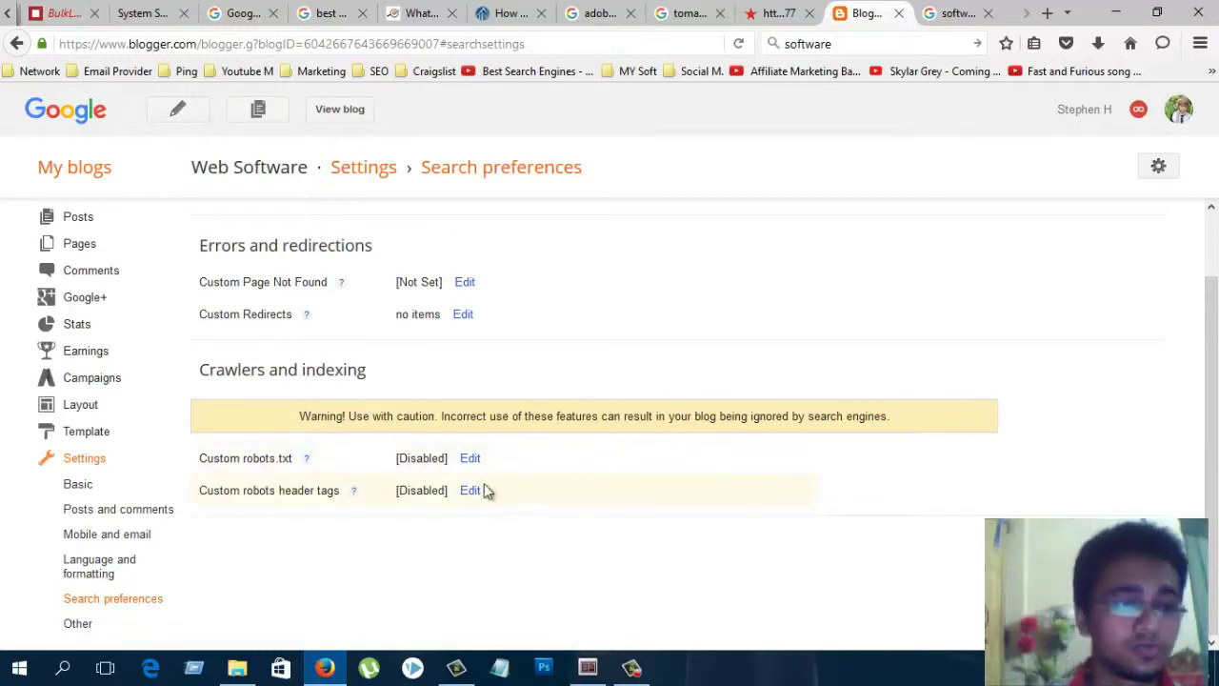
pyautogui.click(114, 630)
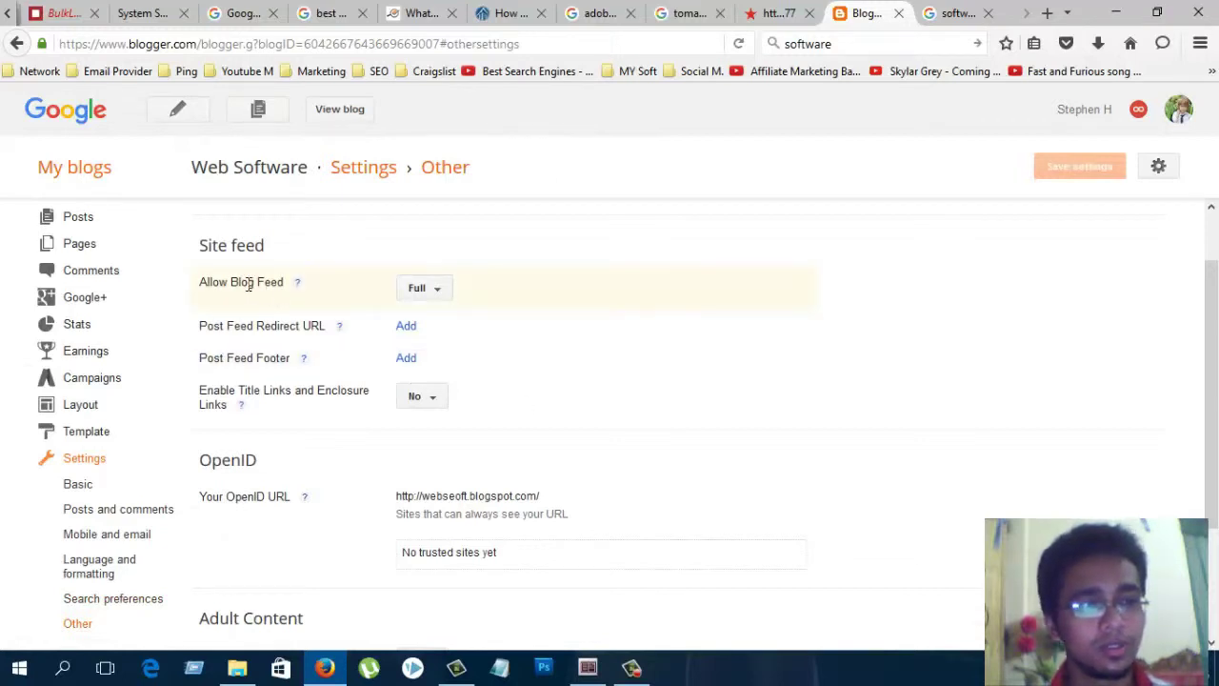
pyautogui.doubleClick(245, 282)
pyautogui.doubleClick(269, 283)
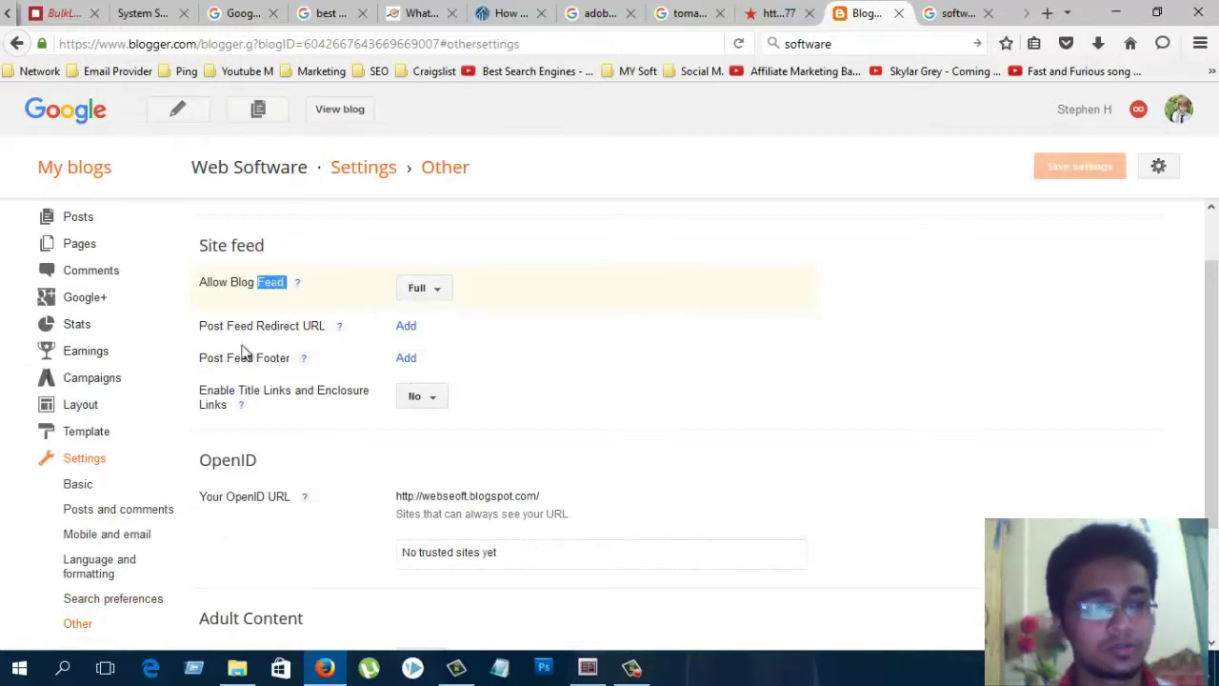
# Examine the remaining site feed settings: the post feed redirect URL, the post feed footer, and the choices for title links and enclosure links.
pyautogui.doubleClick(314, 326)
pyautogui.click(245, 360)
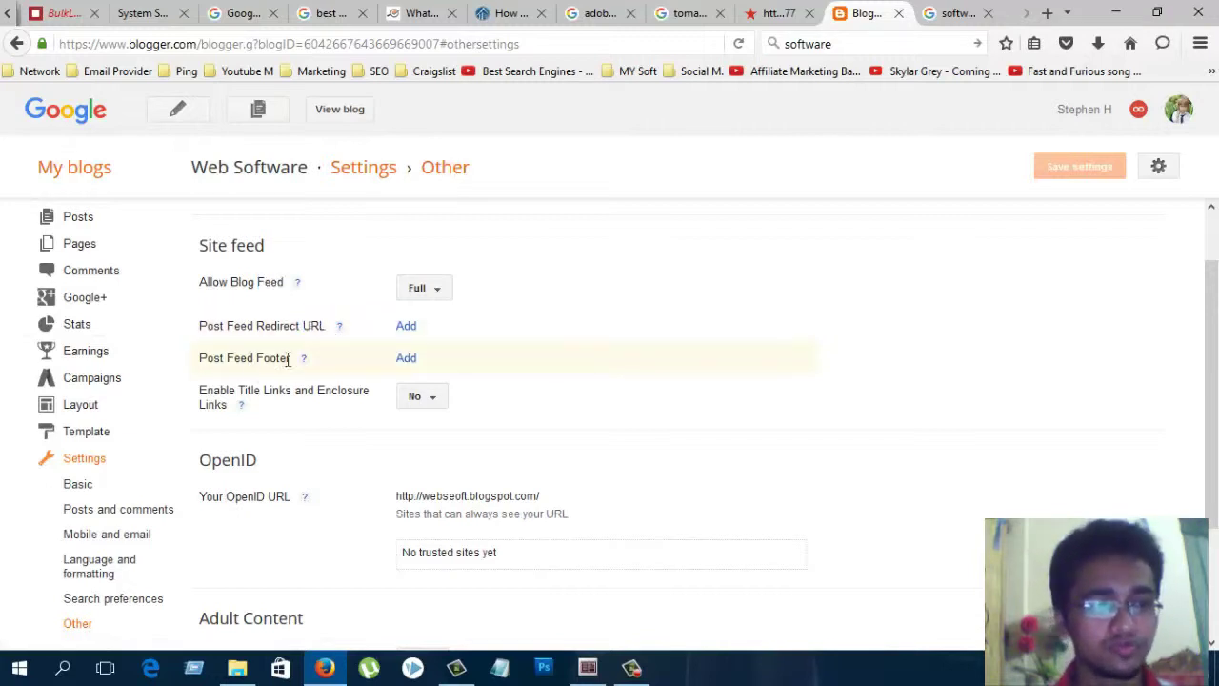
pyautogui.doubleClick(287, 359)
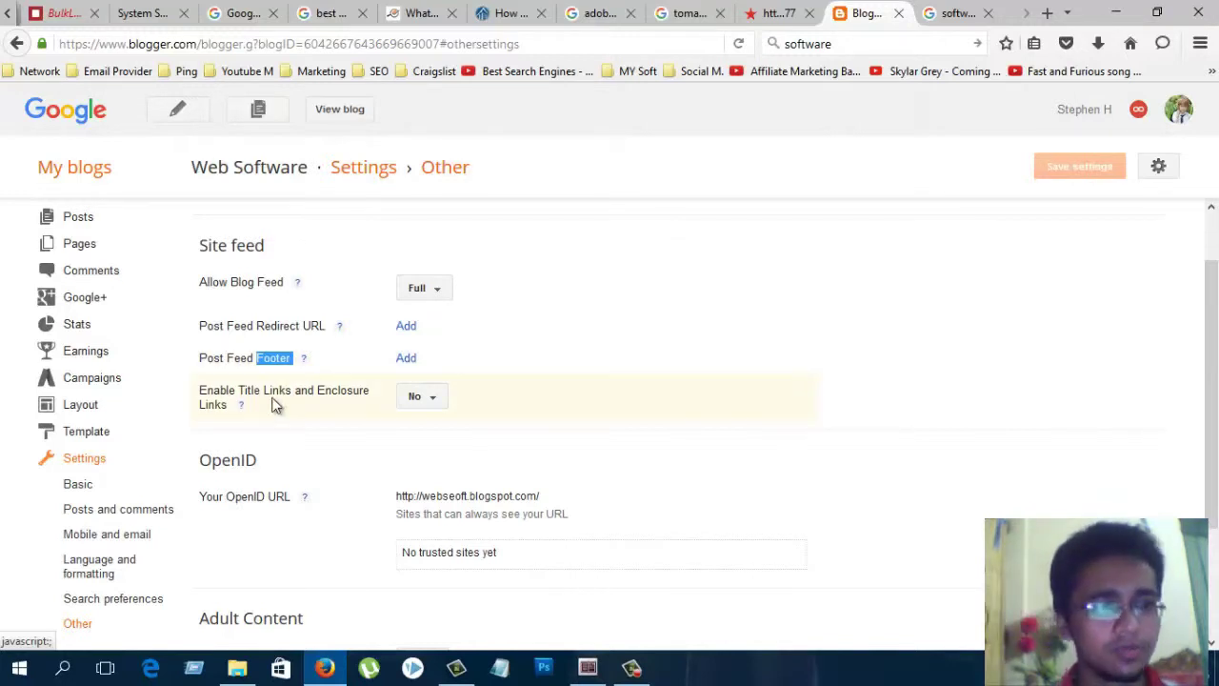
pyautogui.click(428, 404)
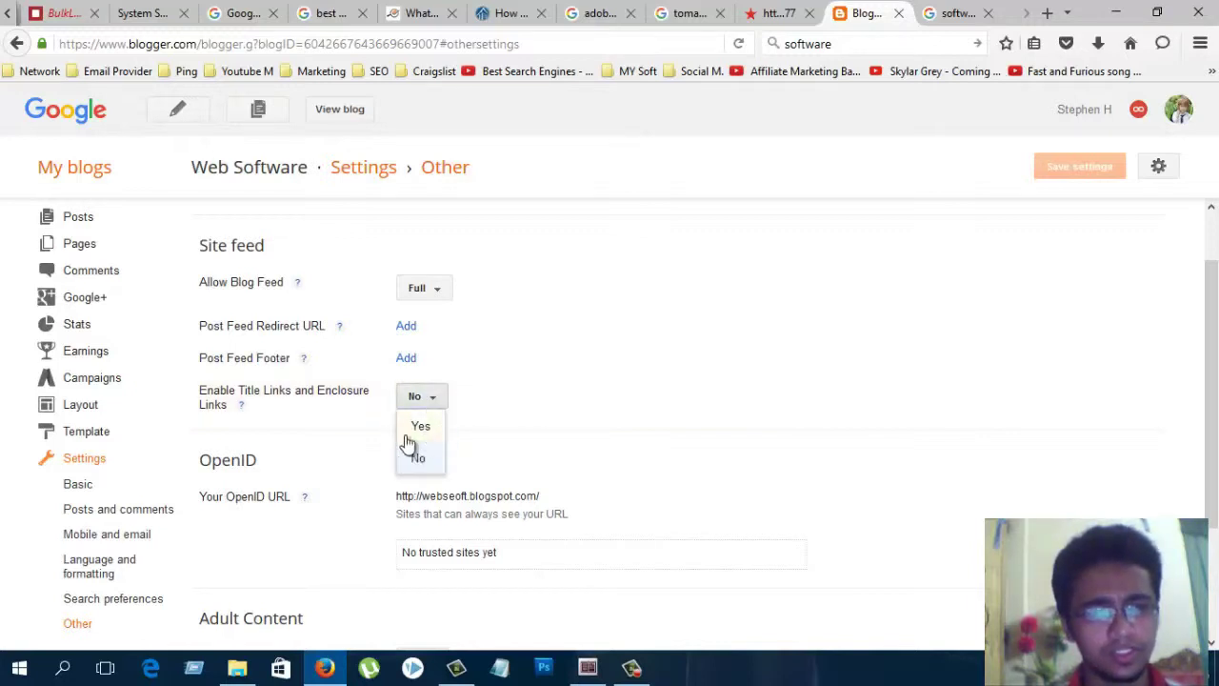
# View the choices for the Adult Content setting without changing it, then highlight the Google Analytics heading and place the cursor in the Analytics Web Property ID field.
pyautogui.scroll(-3, 680, 471)
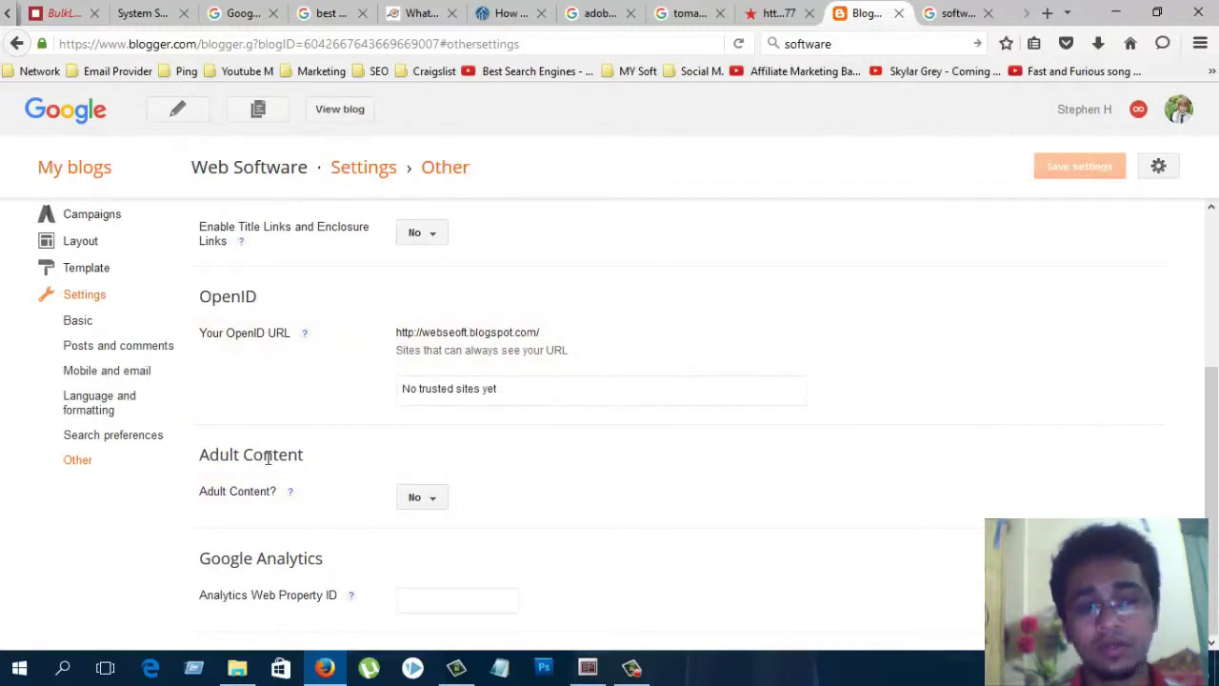
pyautogui.click(426, 499)
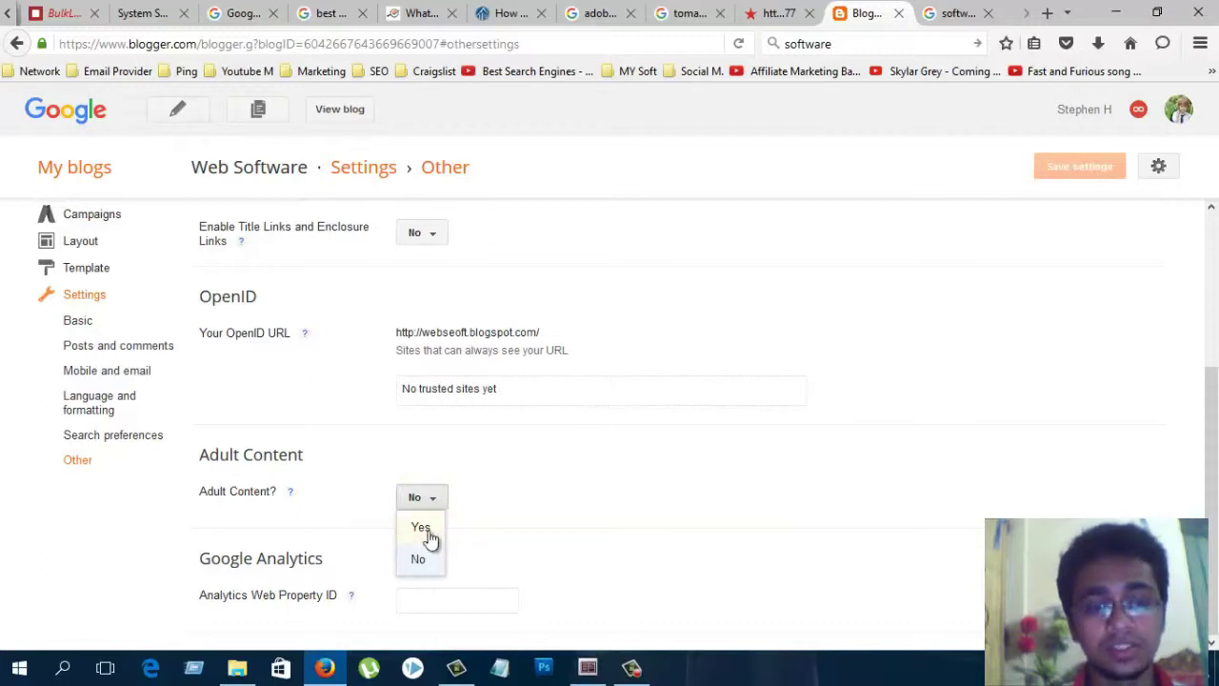
pyautogui.click(36, 567)
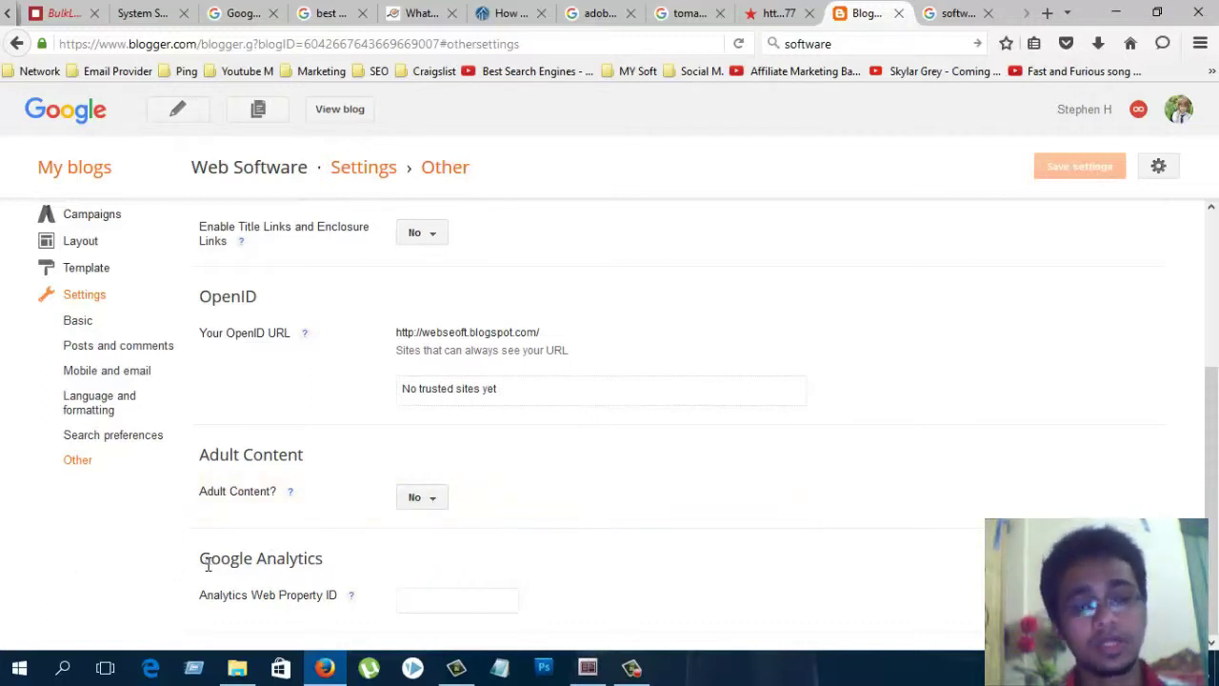
pyautogui.moveTo(207, 564); pyautogui.dragTo(336, 565)
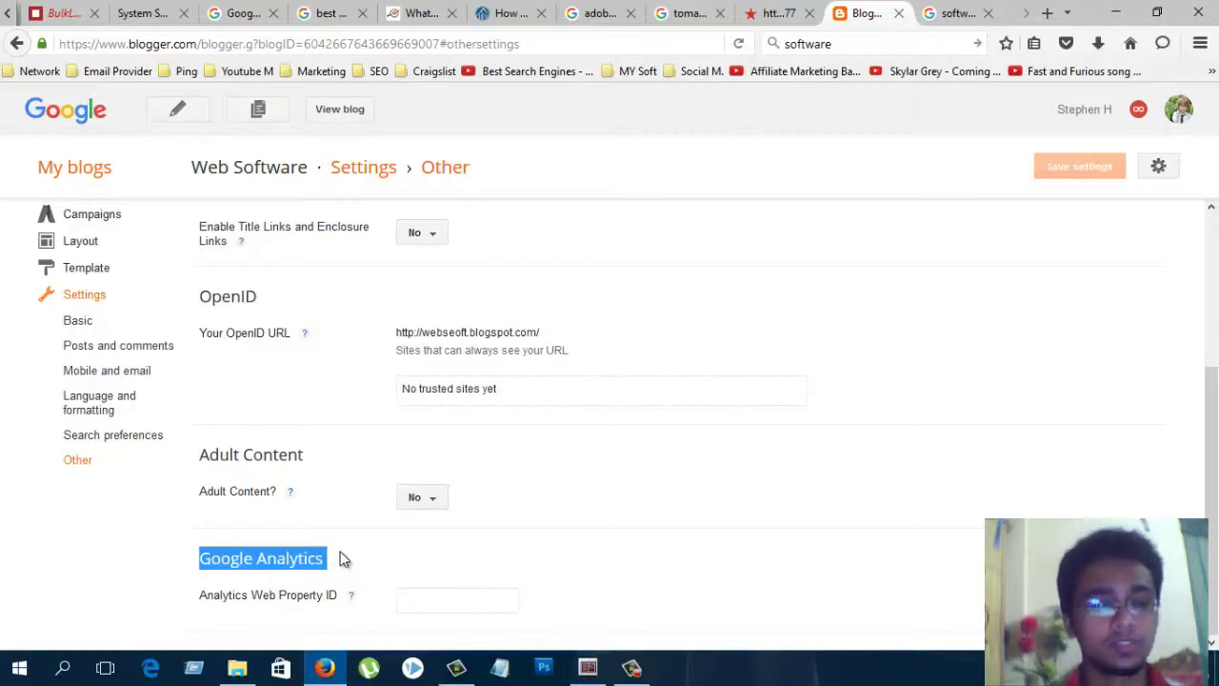
pyautogui.click(452, 600)
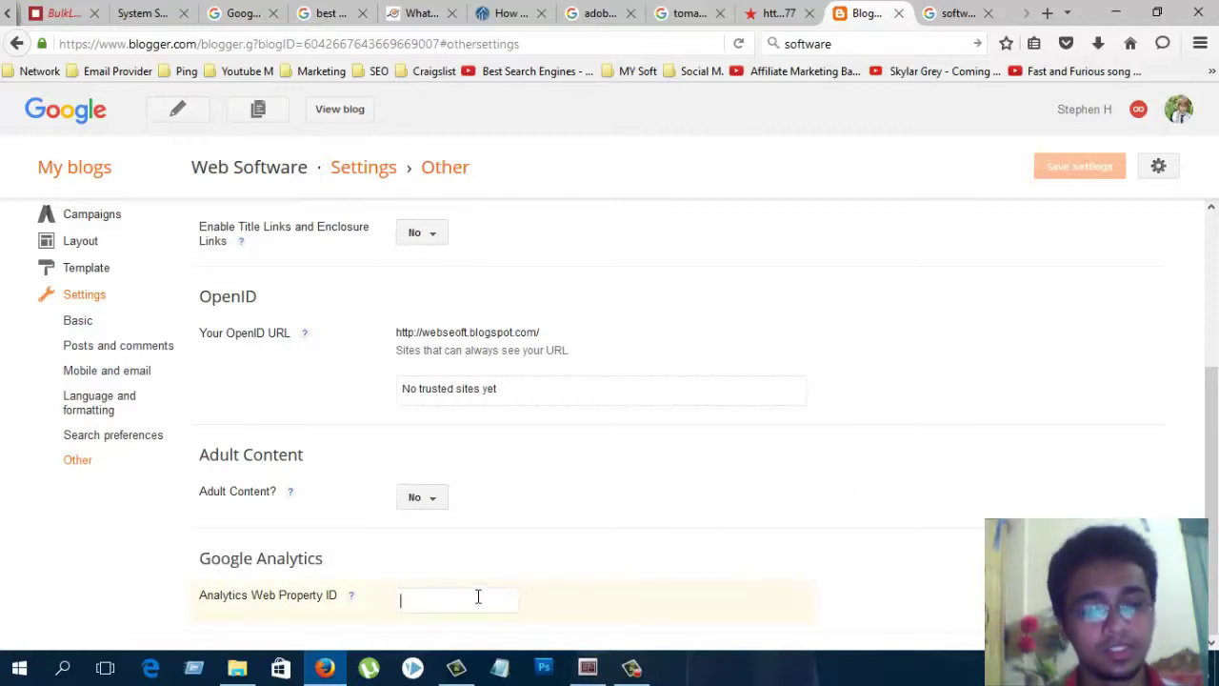